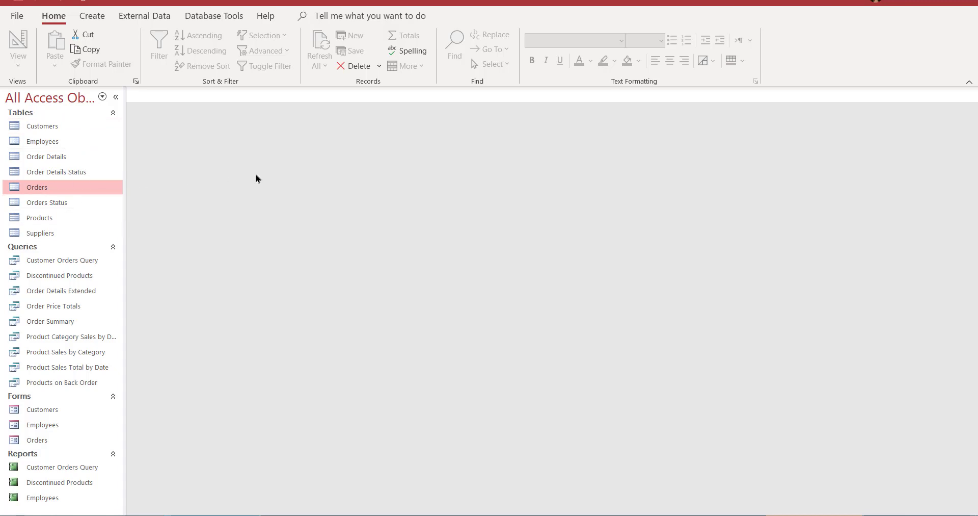
# Open the Customers table and bring up the database's relationships diagram.
pyautogui.doubleClick(57, 128)
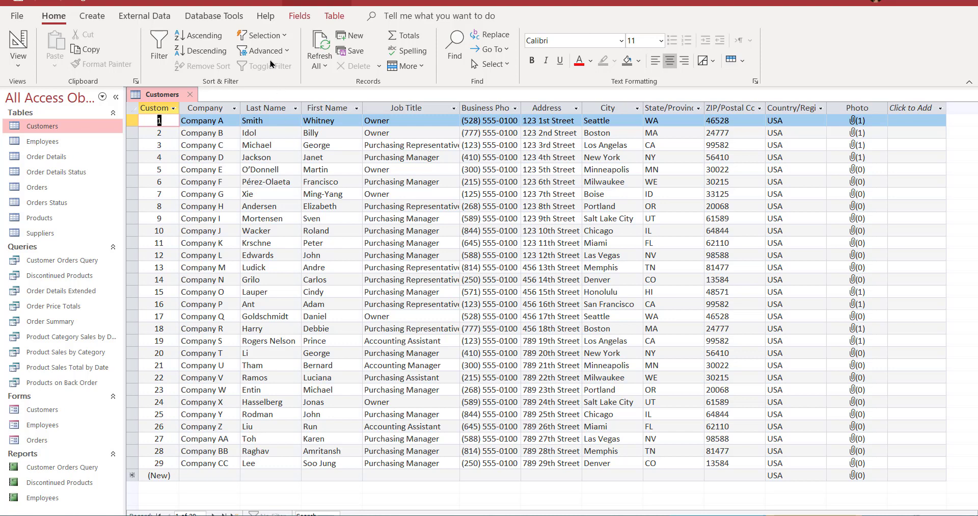
pyautogui.click(220, 21)
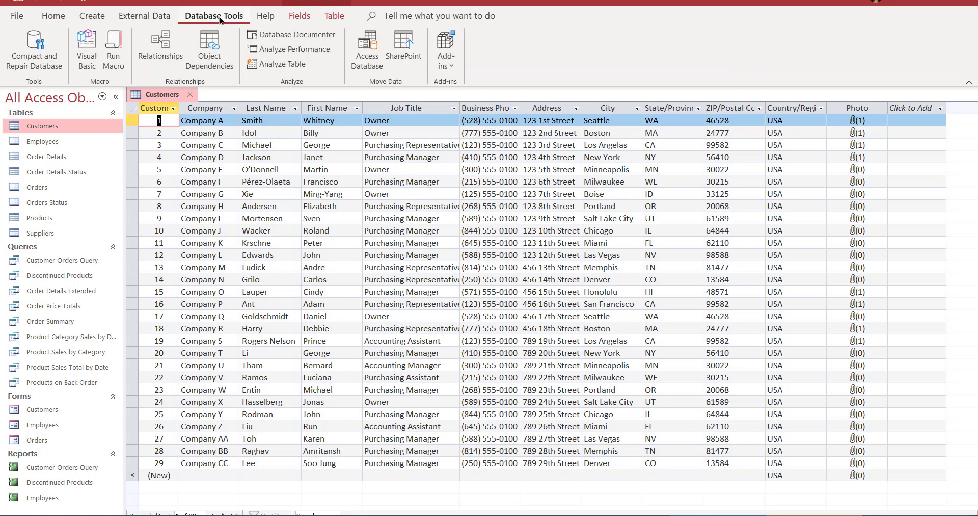
pyautogui.click(160, 50)
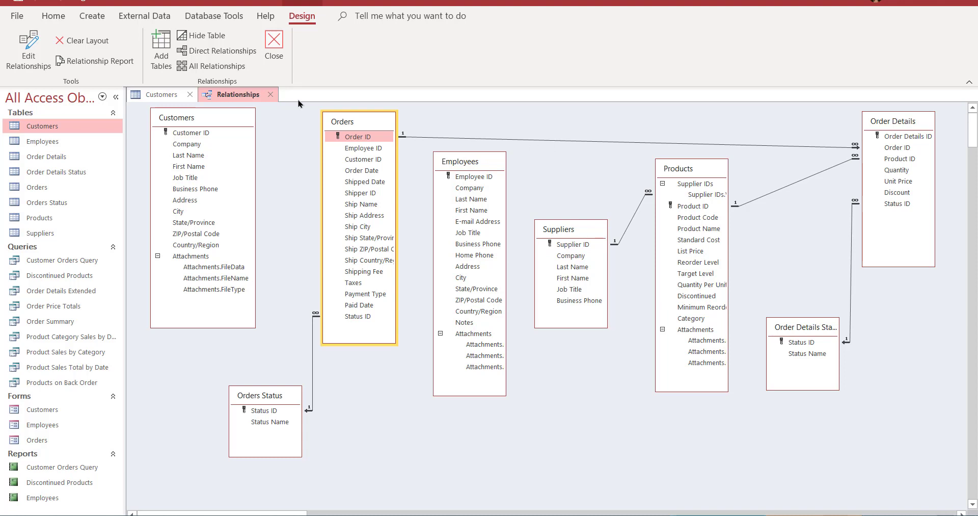
# Add a second copy of the Customers table to the relationships diagram and remove it again.
pyautogui.click(209, 62)
pyautogui.click(163, 44)
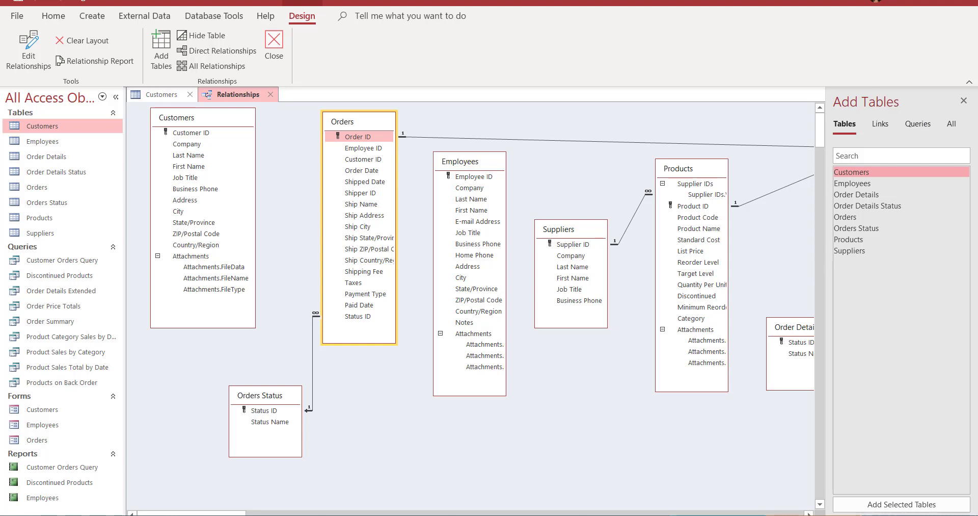
pyautogui.doubleClick(856, 174)
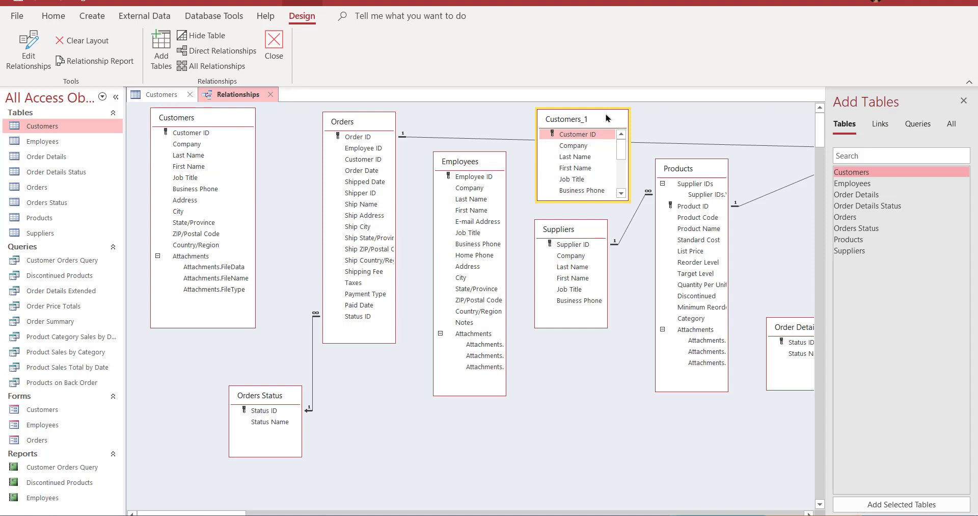
pyautogui.click(964, 101)
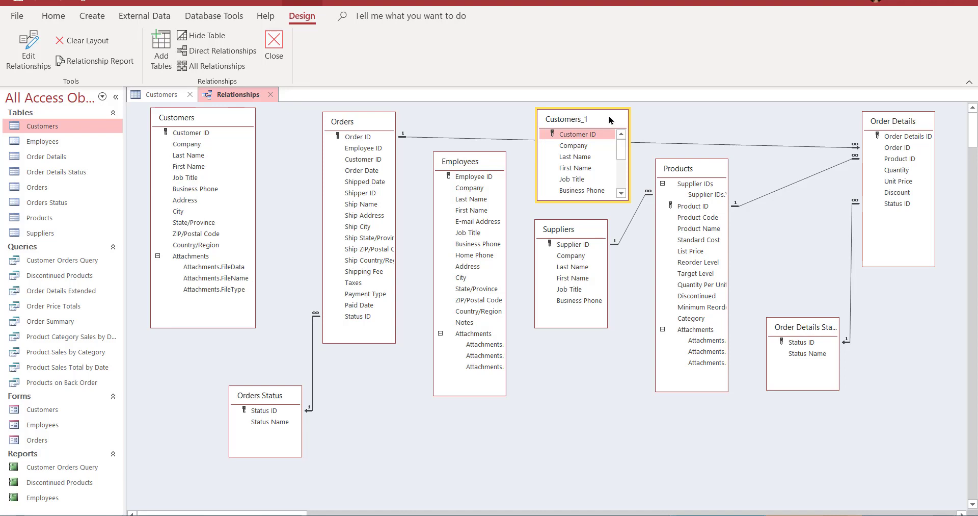
pyautogui.press('Delete')
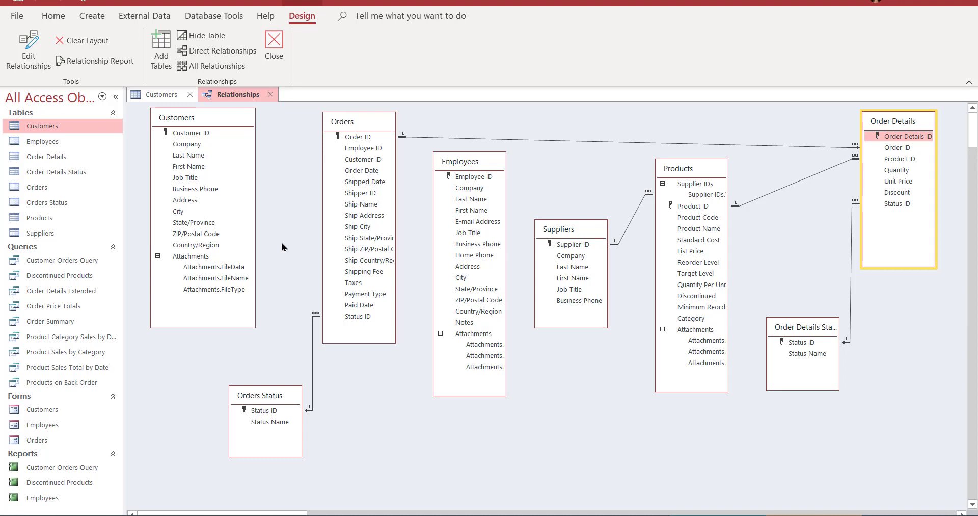
pyautogui.click(579, 457)
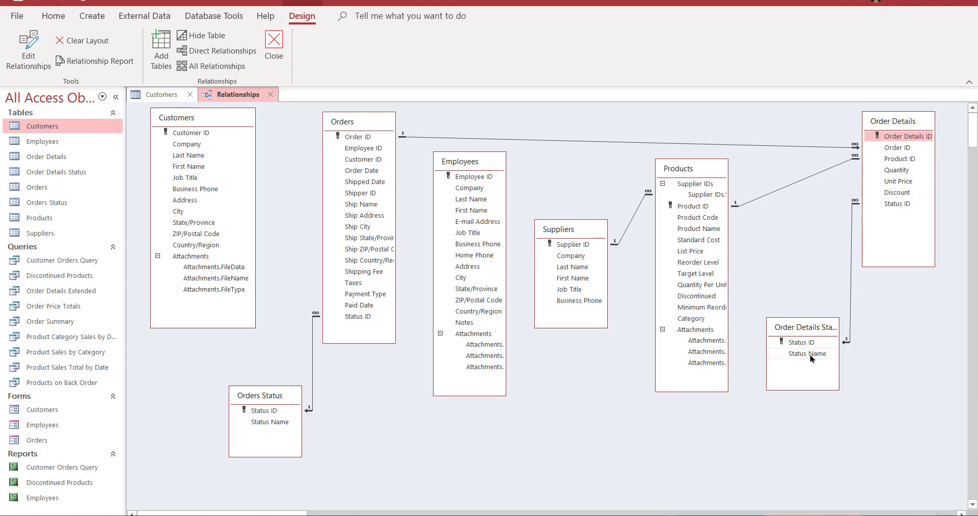
# Look through the status records in the Order Details Status table and close it.
pyautogui.click(58, 174)
pyautogui.doubleClick(58, 173)
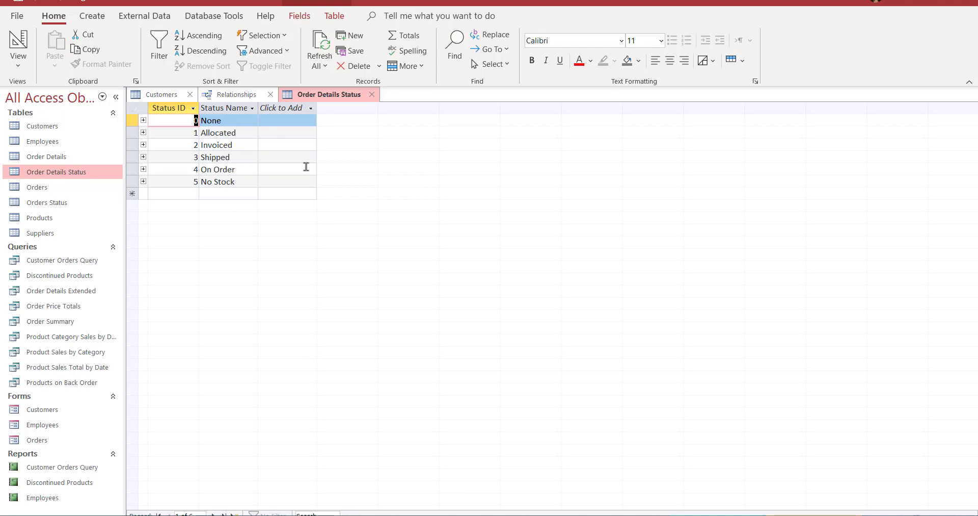
pyautogui.click(372, 94)
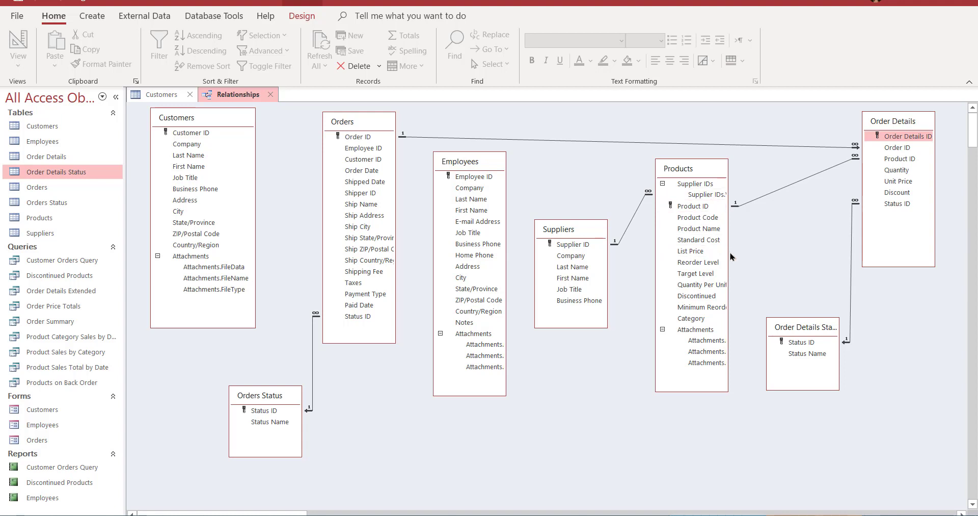
# Widen the Products field list in the relationships diagram to fit its field names and shift it slightly towards Suppliers.
pyautogui.moveTo(728, 255); pyautogui.dragTo(754, 255)
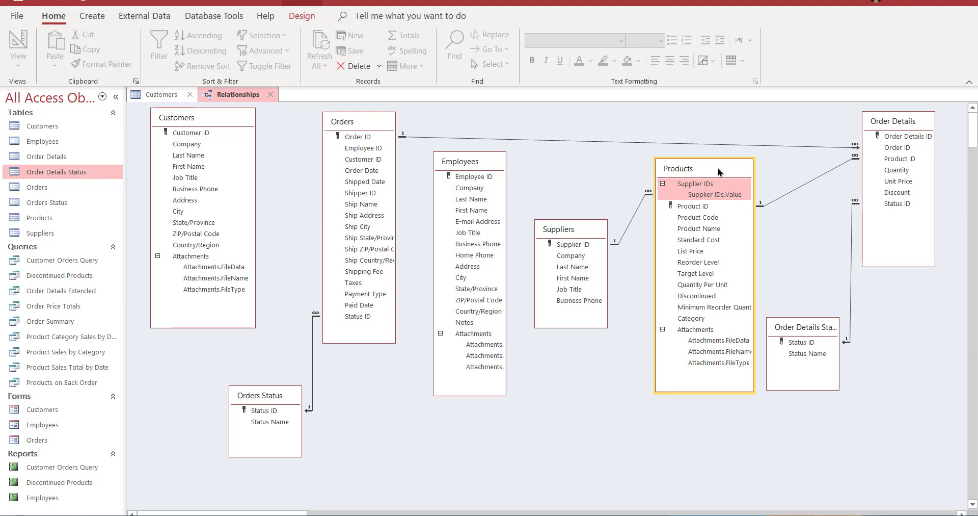
pyautogui.moveTo(719, 172); pyautogui.dragTo(706, 172)
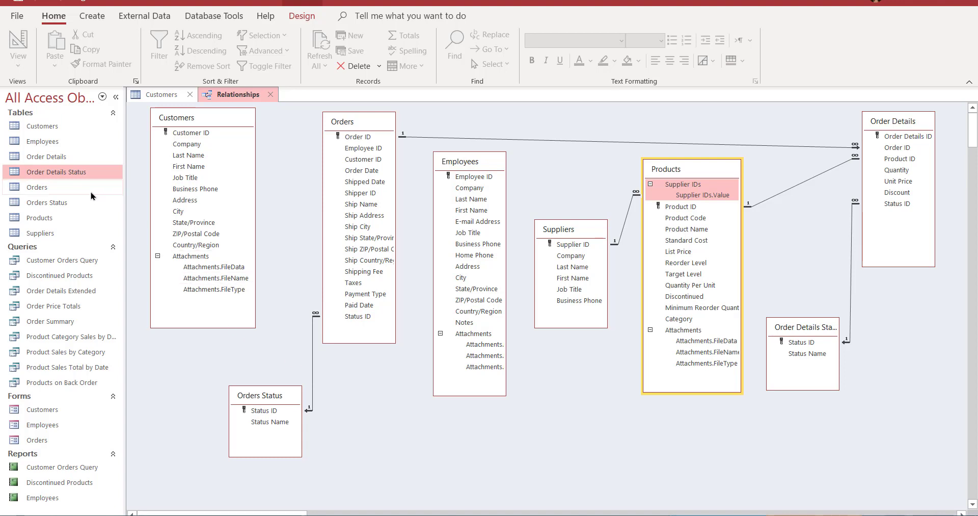
# Look through the status records in the Orders Status table and close it.
pyautogui.doubleClick(51, 204)
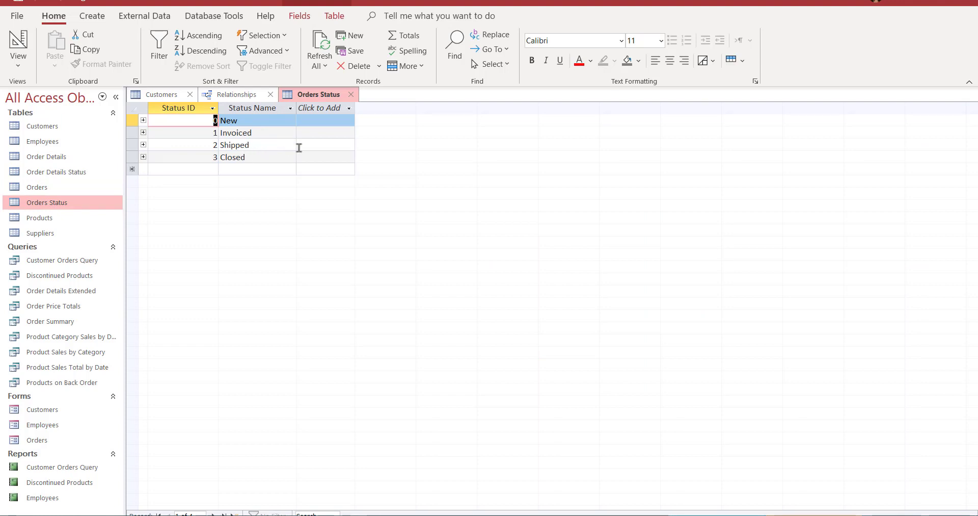
pyautogui.click(351, 94)
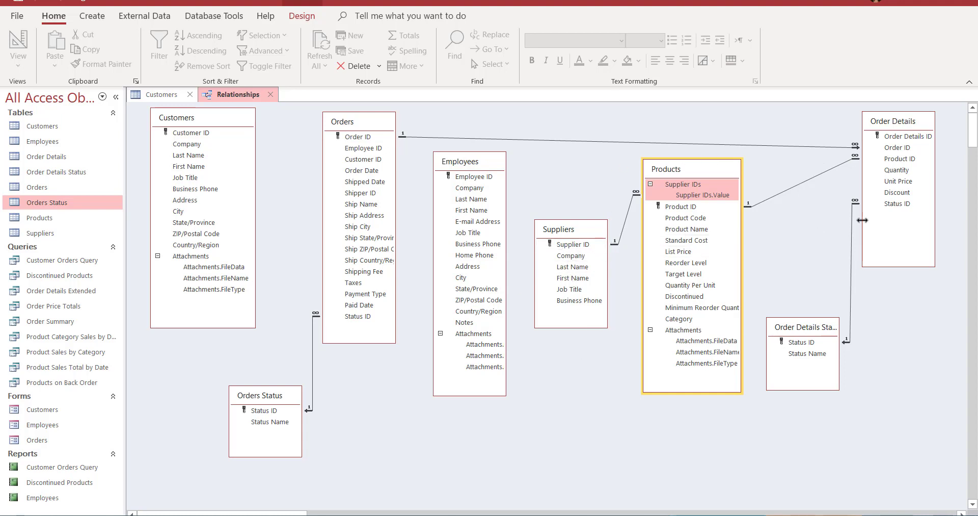
# Begin a relationship from Customer ID in Customers to Customer ID in Orders.
pyautogui.click(481, 177)
pyautogui.click(188, 135)
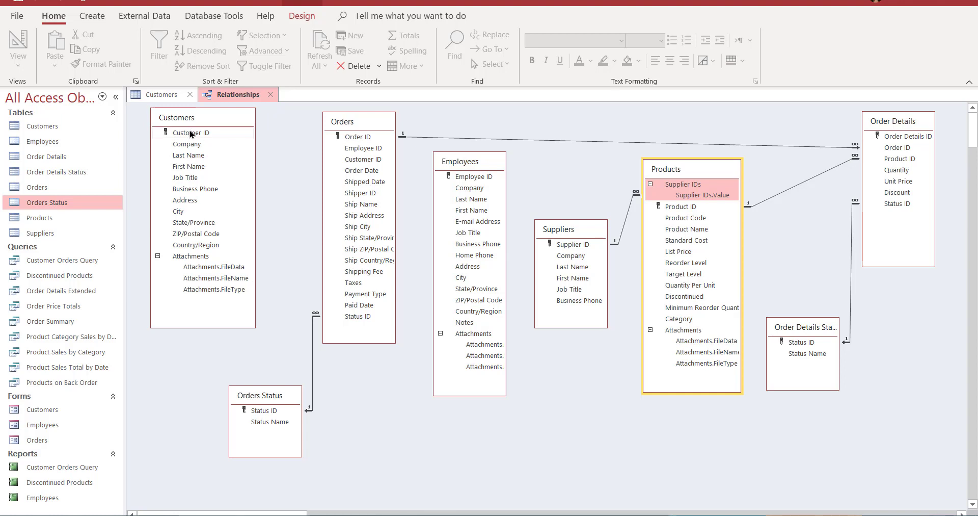
pyautogui.click(189, 134)
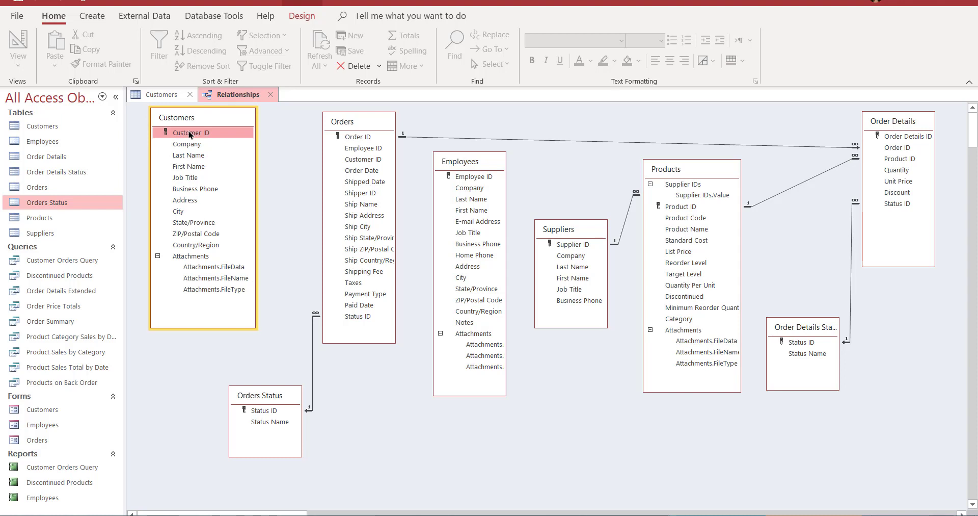
pyautogui.moveTo(189, 134); pyautogui.dragTo(215, 135)
pyautogui.moveTo(222, 135); pyautogui.dragTo(356, 163)
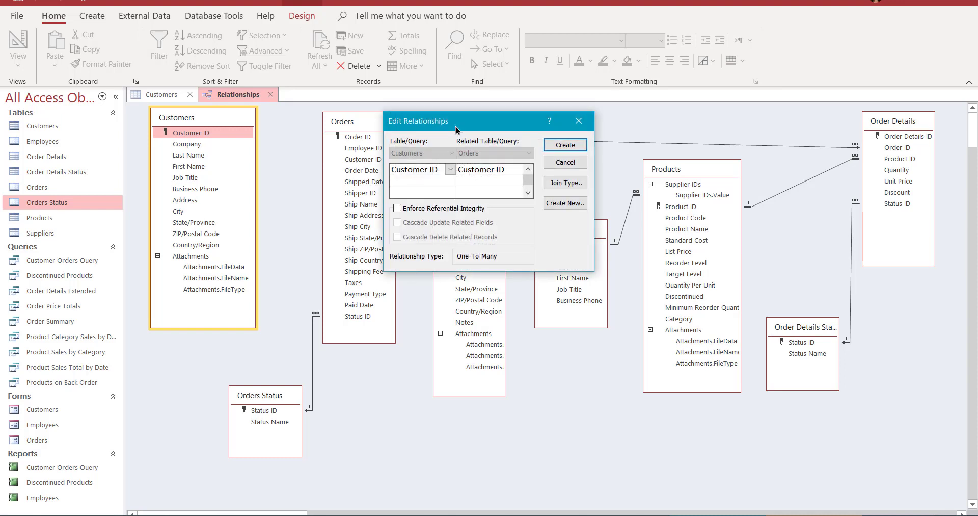
pyautogui.moveTo(461, 123); pyautogui.dragTo(454, 149)
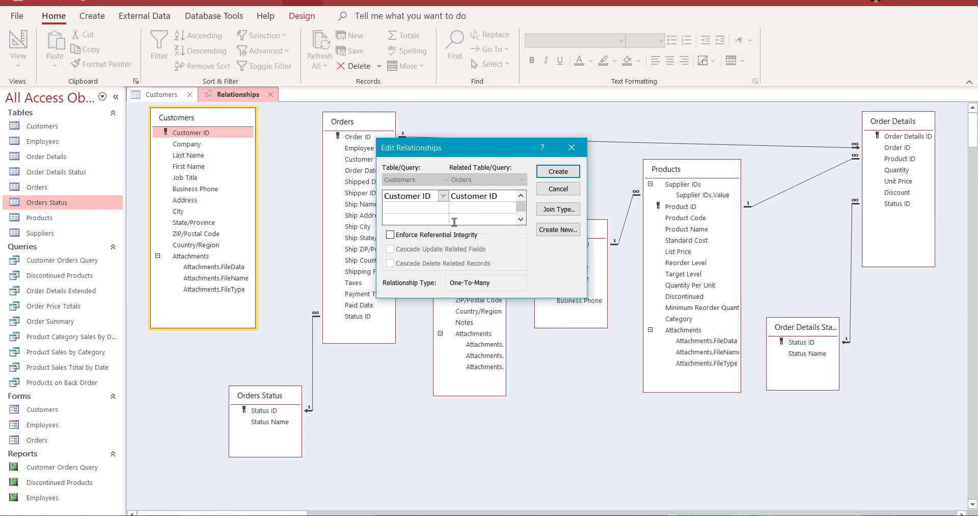
# Try to create the Customers–Orders relationship with referential integrity, cascading updates and cascading deletes enabled.
pyautogui.click(391, 235)
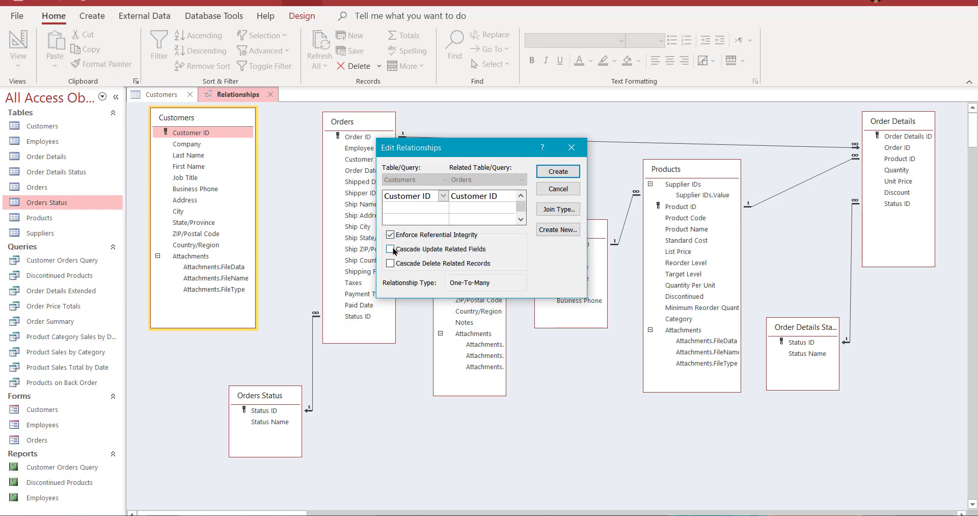
pyautogui.click(390, 249)
pyautogui.click(390, 263)
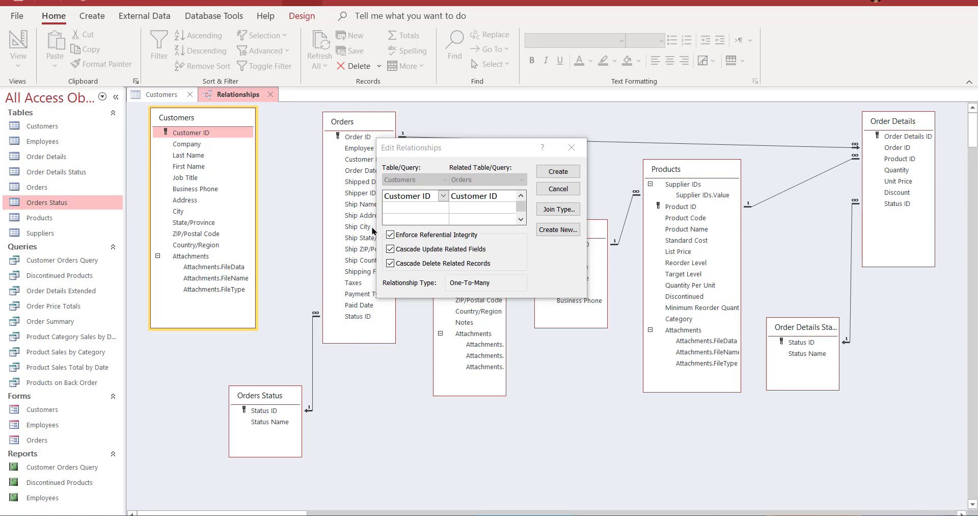
pyautogui.moveTo(420, 148); pyautogui.dragTo(444, 130)
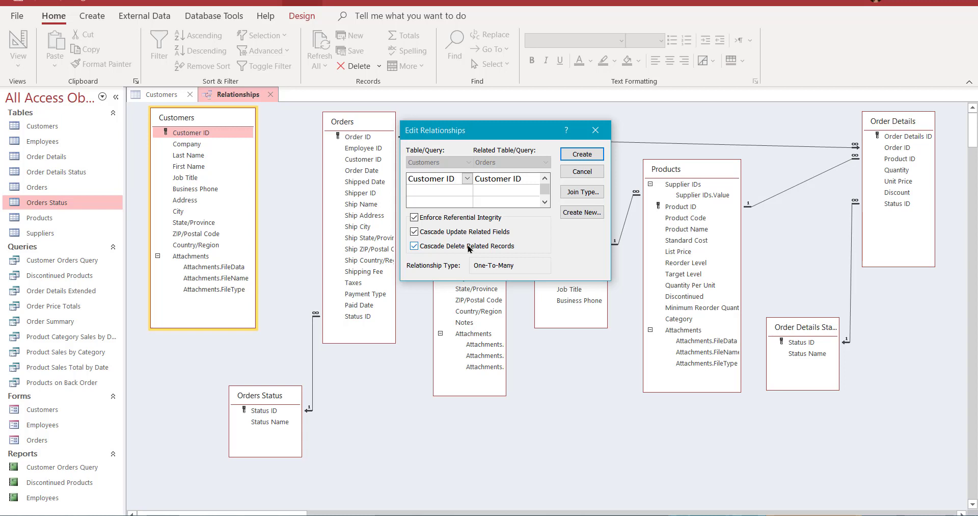
pyautogui.click(589, 157)
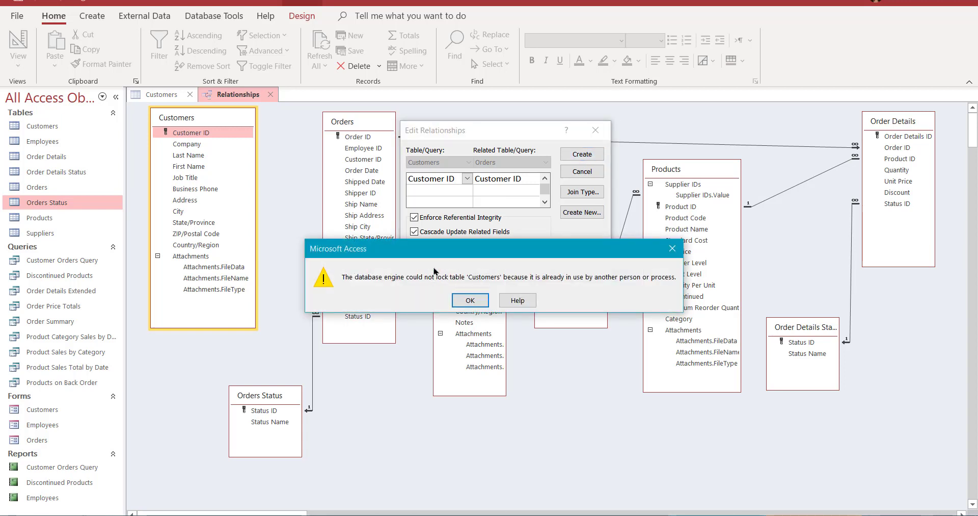
pyautogui.moveTo(443, 249); pyautogui.dragTo(347, 129)
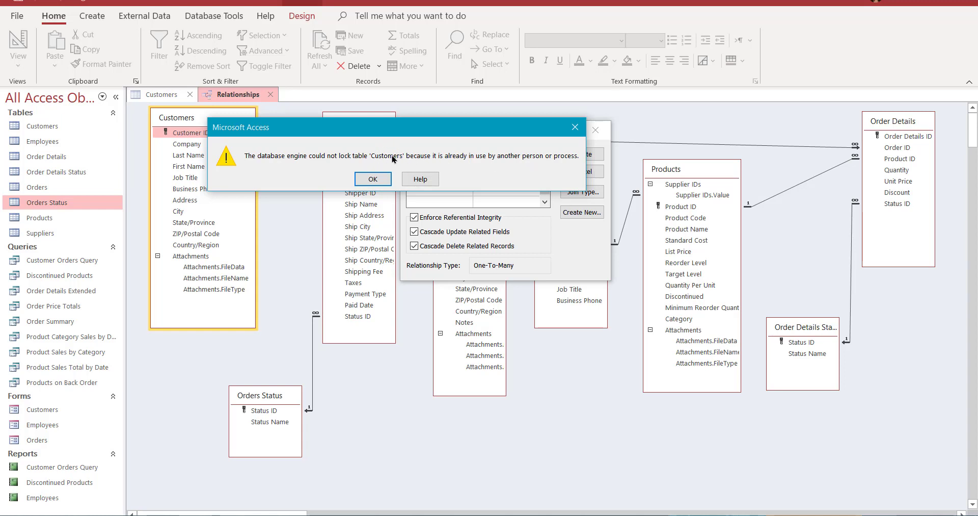
pyautogui.click(373, 179)
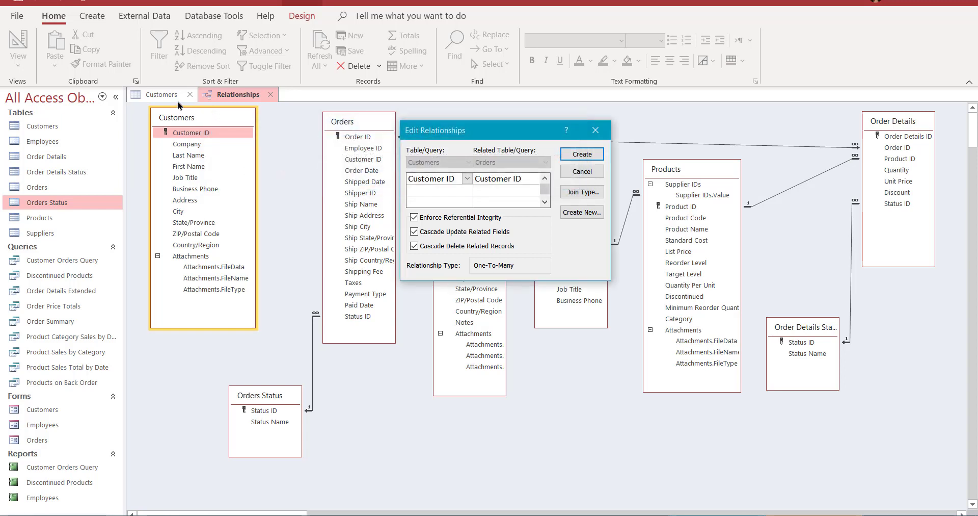
pyautogui.click(596, 131)
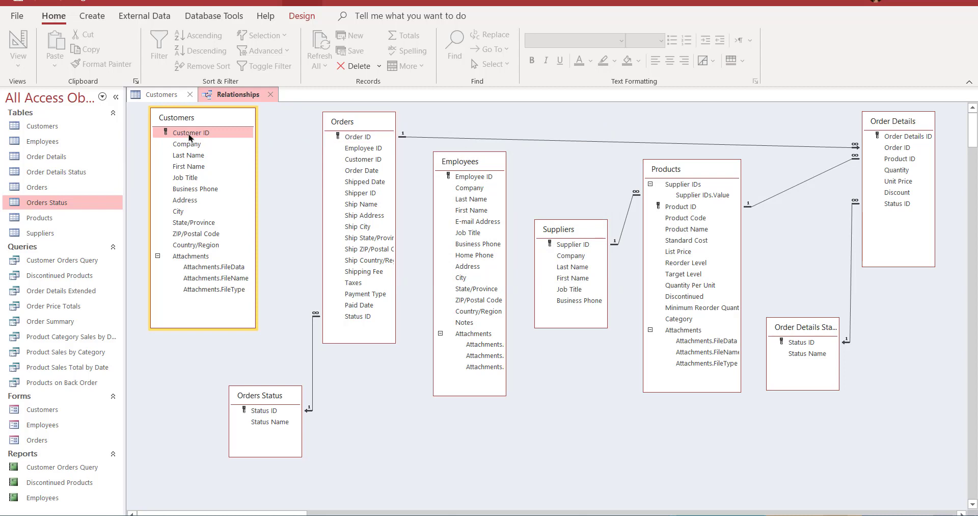
# Close the open Customers table and relate its Customer ID to Customer ID in Orders with referential integrity, cascading updates and cascading deletes.
pyautogui.click(161, 96)
pyautogui.click(190, 94)
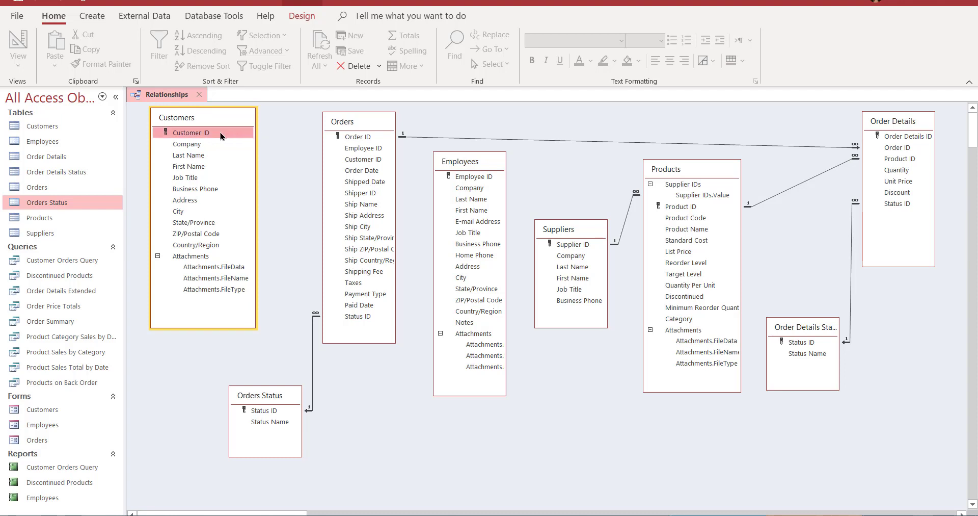
pyautogui.moveTo(220, 135); pyautogui.dragTo(356, 159)
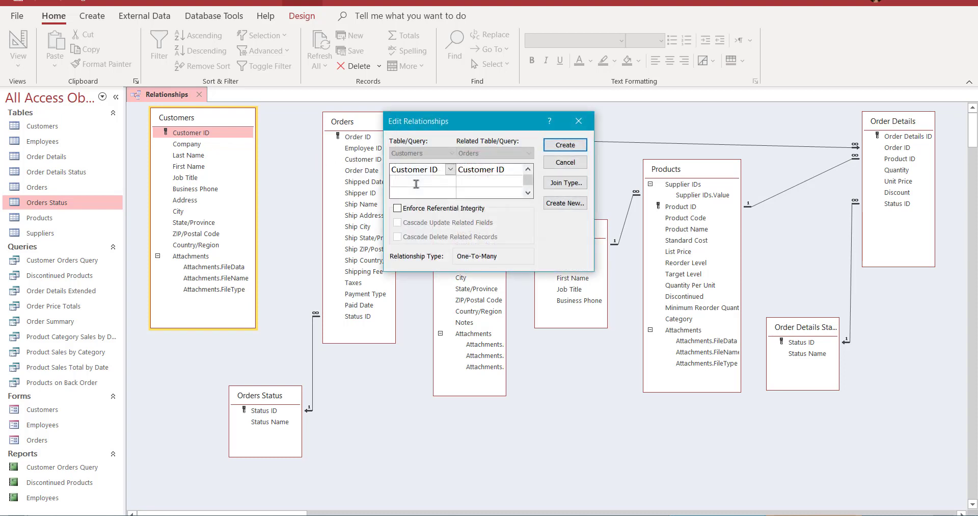
pyautogui.click(422, 209)
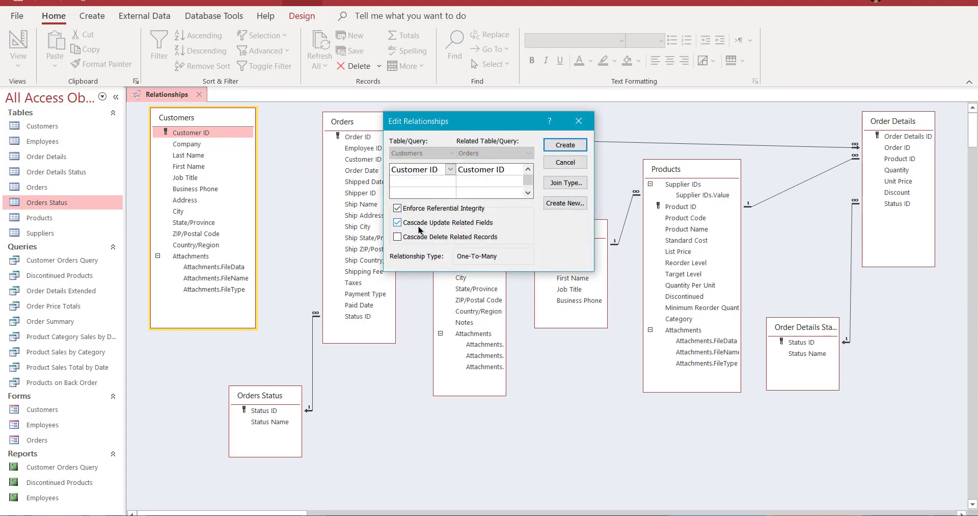
pyautogui.click(420, 237)
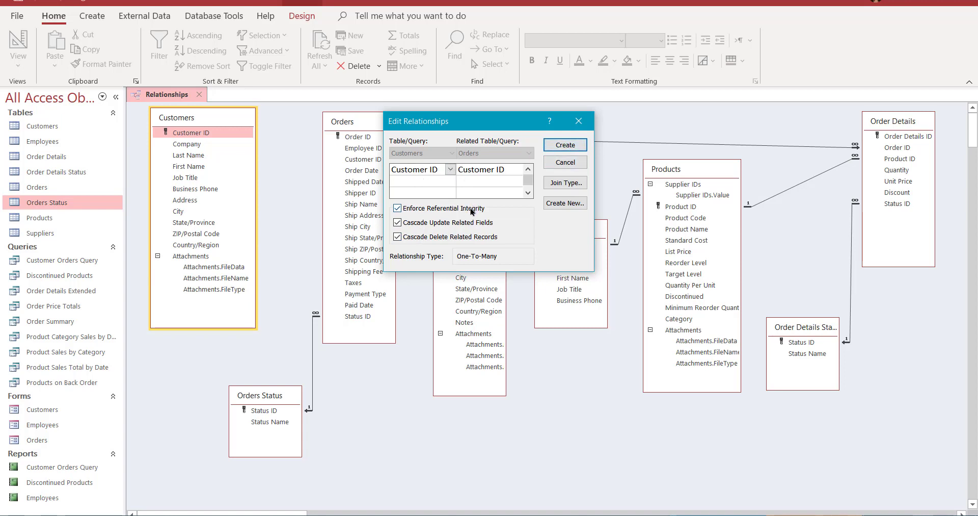
pyautogui.click(566, 145)
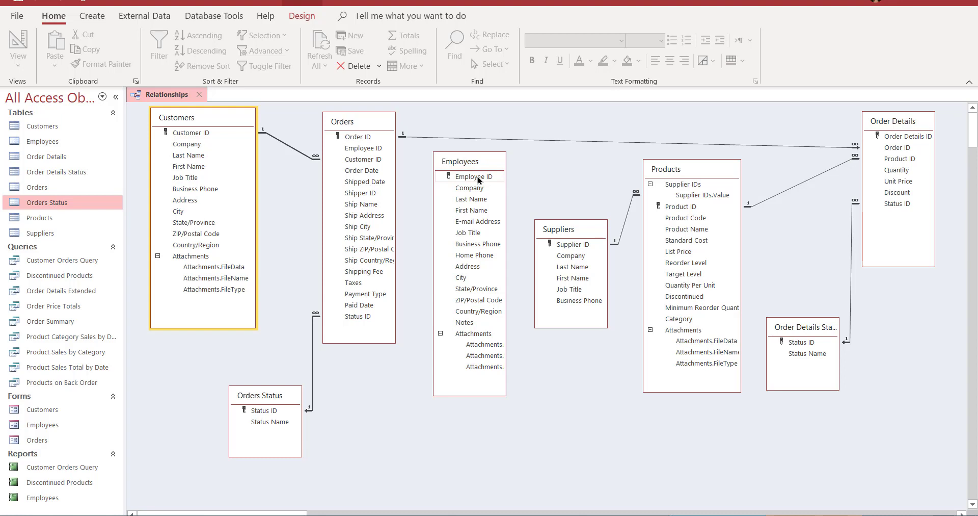
# Relate Employee ID in Employees to Employee ID in Orders with referential integrity and both cascade options, and save the relationships layout.
pyautogui.moveTo(478, 178); pyautogui.dragTo(375, 151)
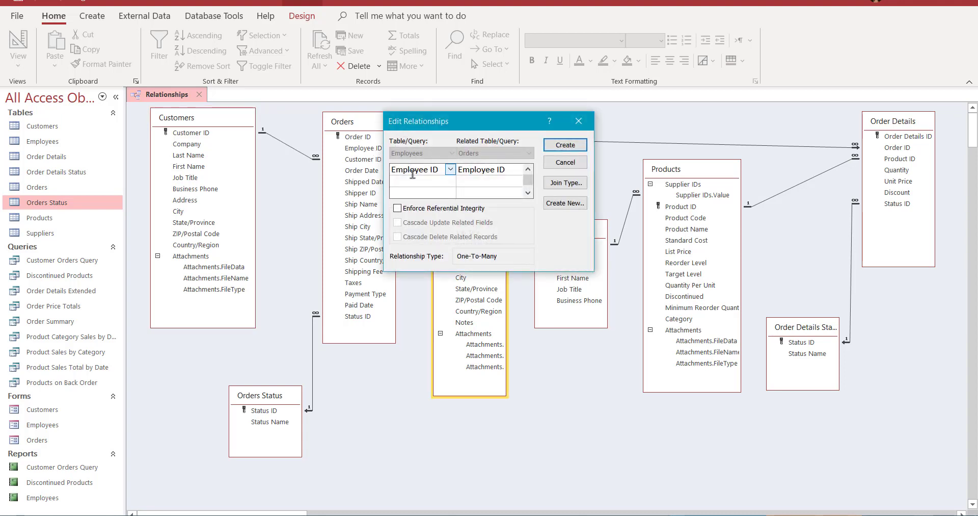
pyautogui.click(415, 209)
pyautogui.click(414, 237)
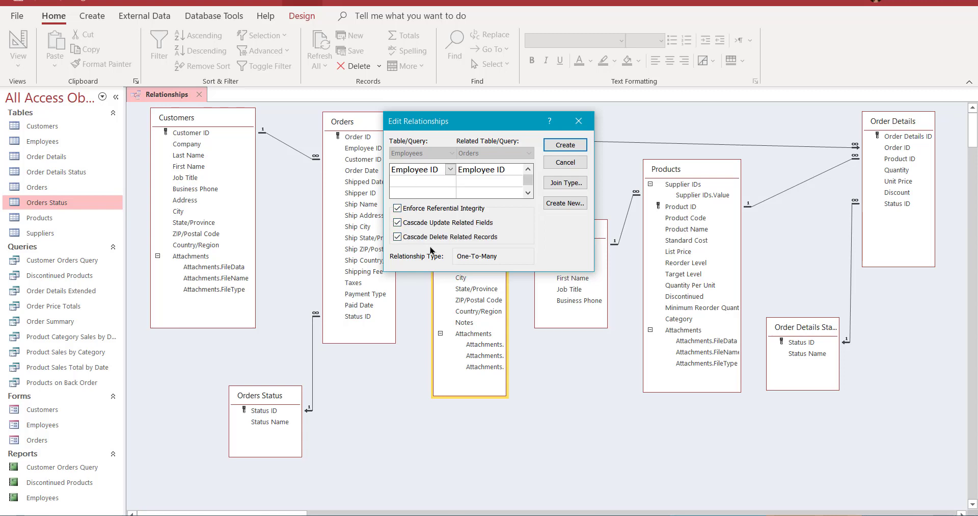
pyautogui.moveTo(536, 122); pyautogui.dragTo(669, 122)
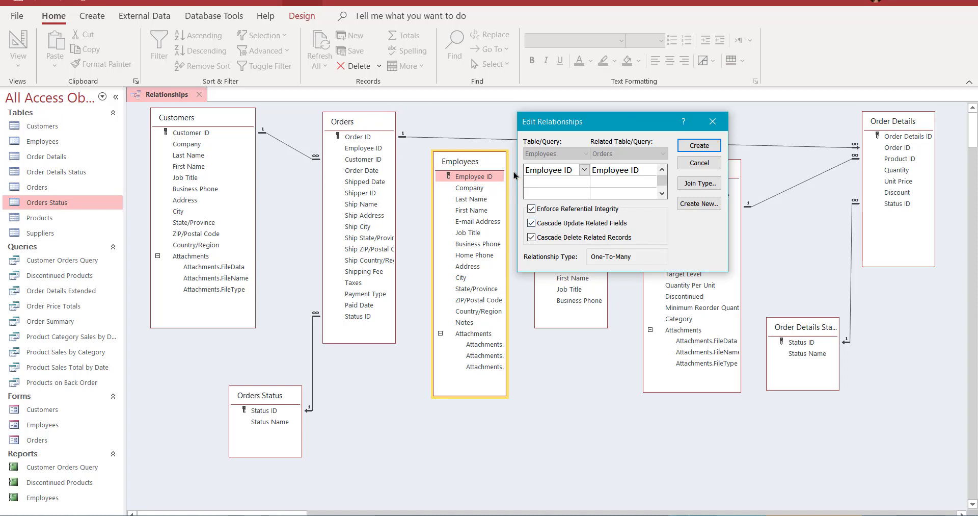
pyautogui.click(707, 148)
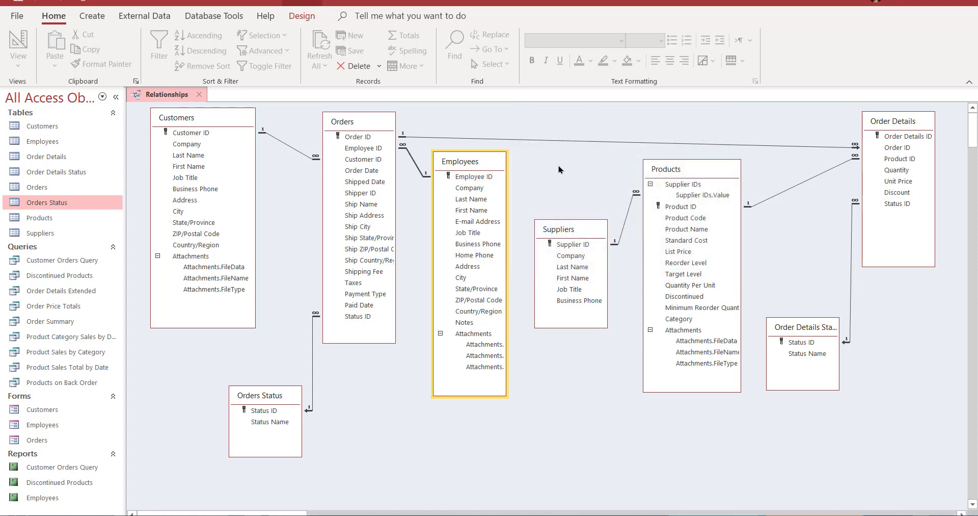
pyautogui.click(20, 2)
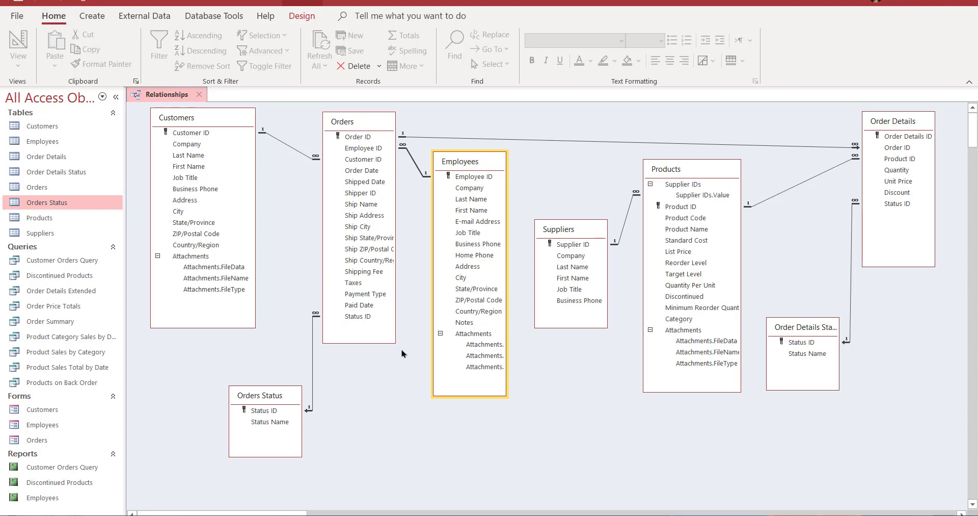
# Delete the existing relationship between the Customers and Orders tables.
pyautogui.click(225, 17)
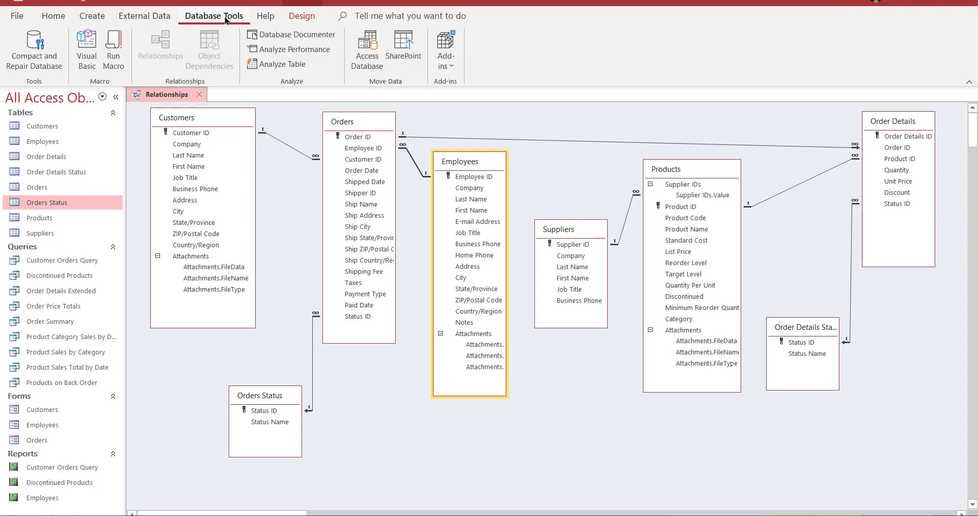
pyautogui.click(298, 168)
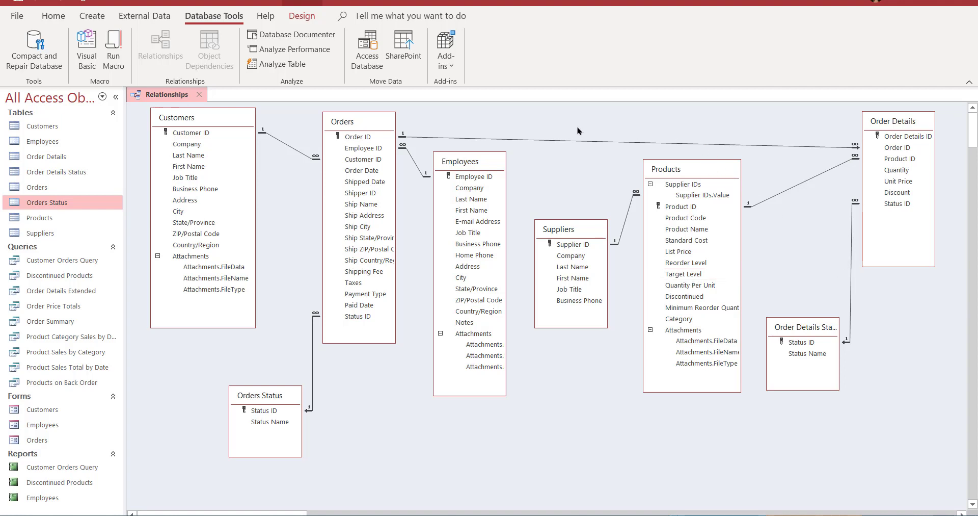
pyautogui.click(289, 149)
pyautogui.rightClick(289, 149)
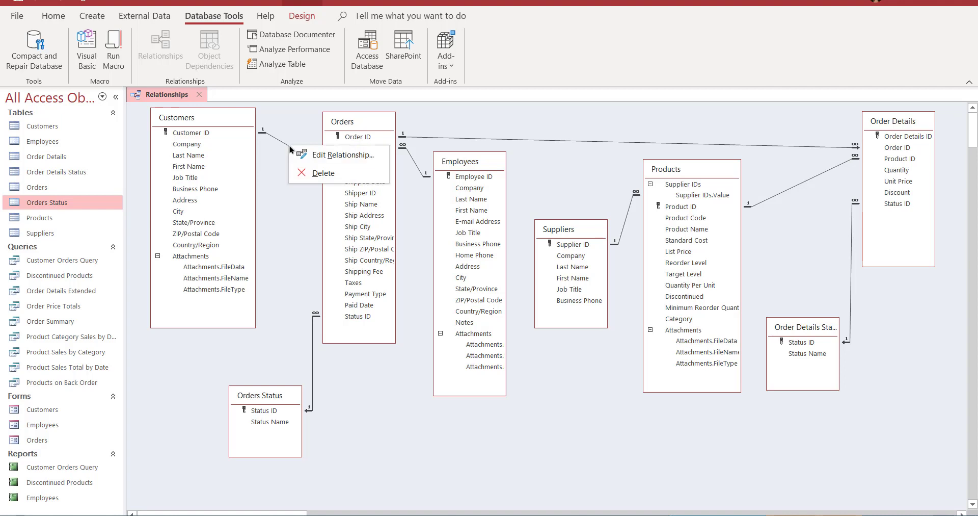
pyautogui.click(319, 174)
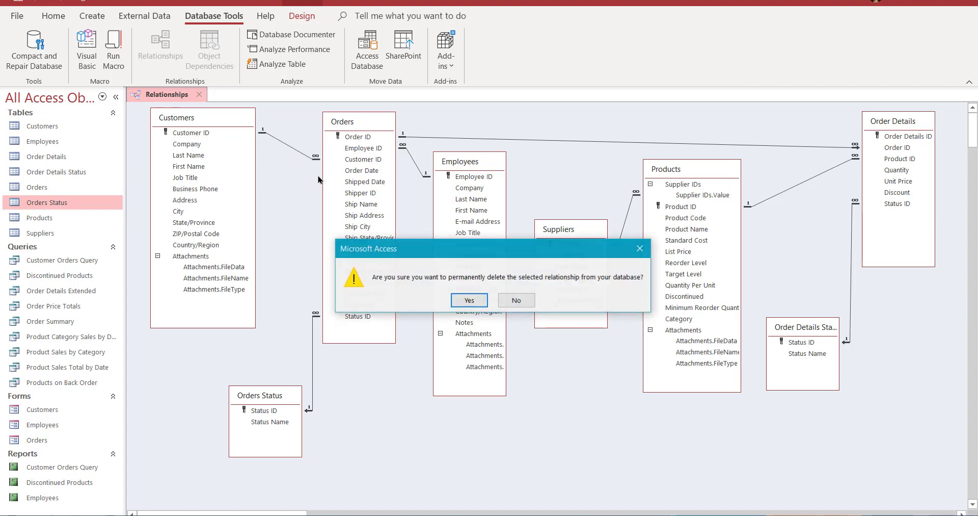
pyautogui.click(466, 301)
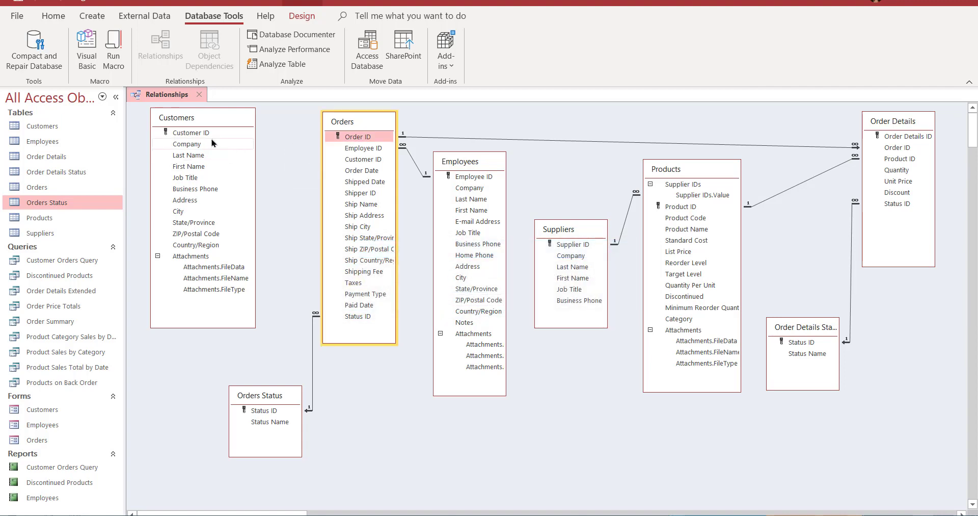
# Relate Customer ID in Customers to Customer ID in Orders without enforcing referential integrity.
pyautogui.moveTo(207, 133); pyautogui.dragTo(350, 163)
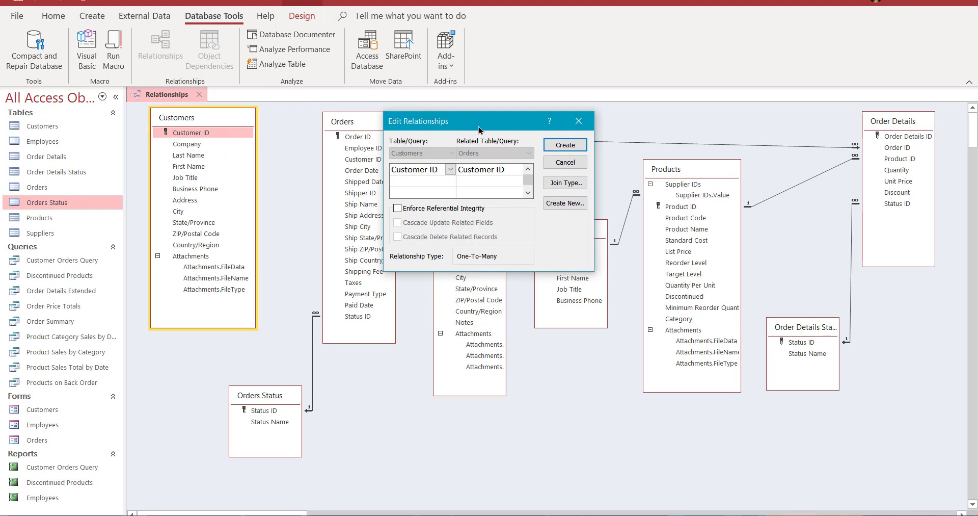
pyautogui.moveTo(479, 129); pyautogui.dragTo(540, 128)
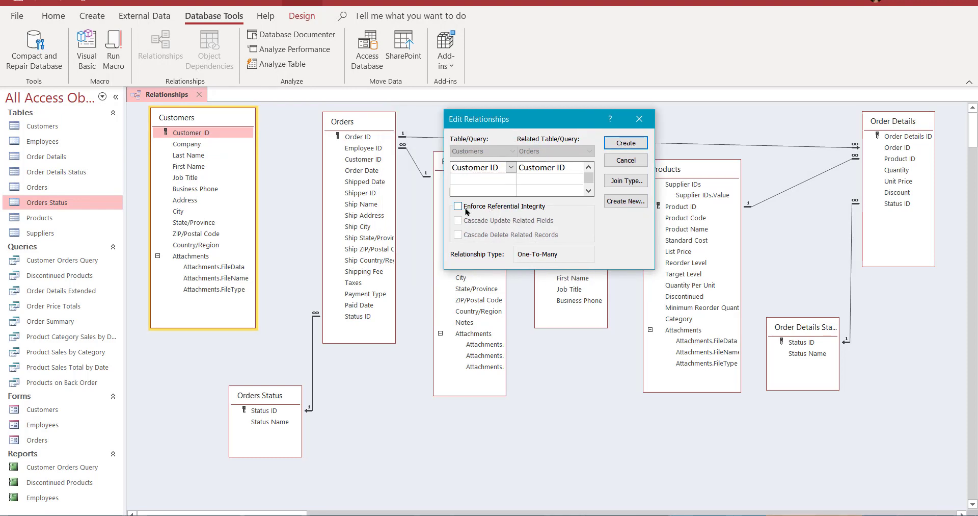
pyautogui.click(627, 143)
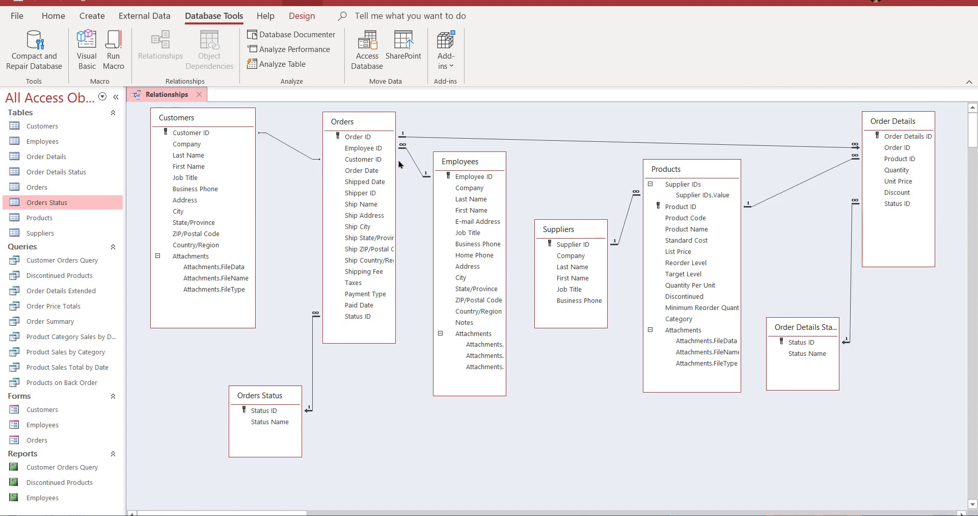
# Edit the Customers–Orders relationship to enforce referential integrity with cascading updates of related fields and cascading deletes of related records.
pyautogui.click(292, 150)
pyautogui.rightClick(292, 149)
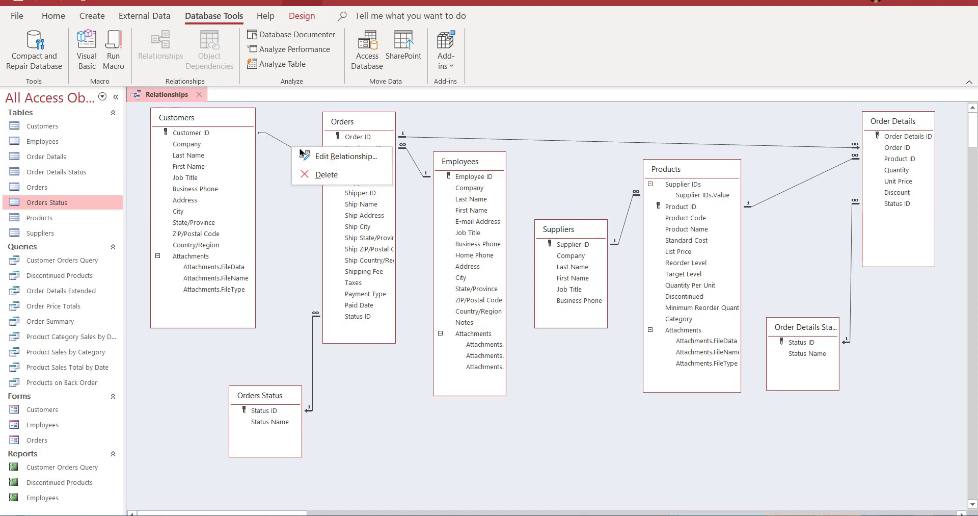
pyautogui.click(312, 156)
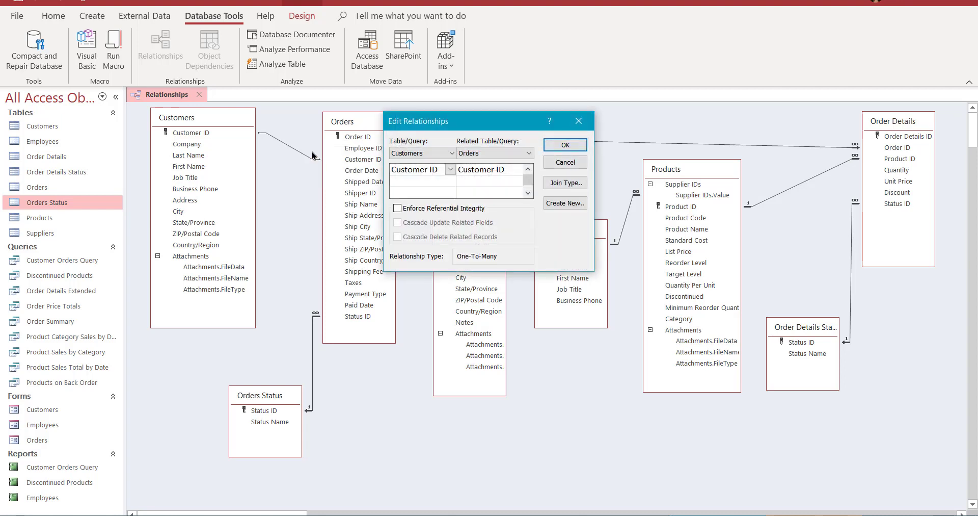
pyautogui.click(418, 209)
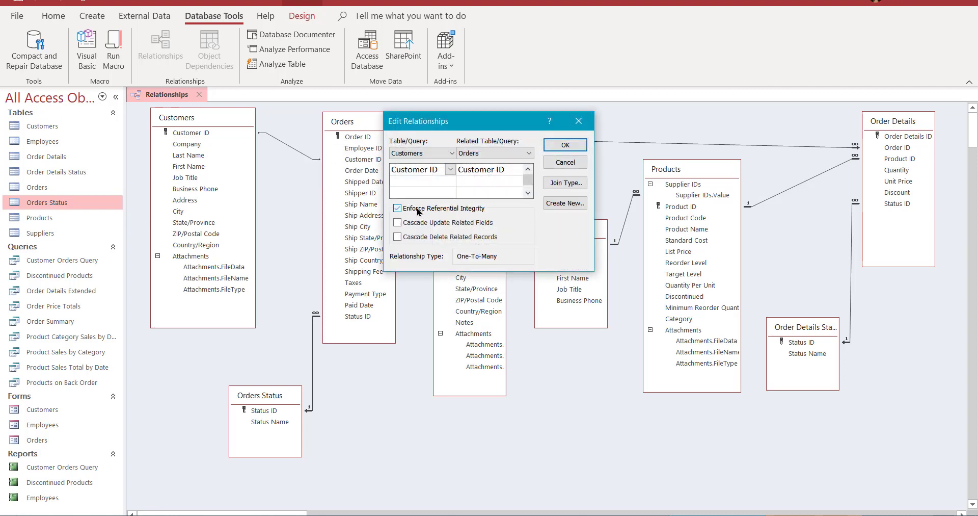
pyautogui.click(417, 223)
pyautogui.click(417, 236)
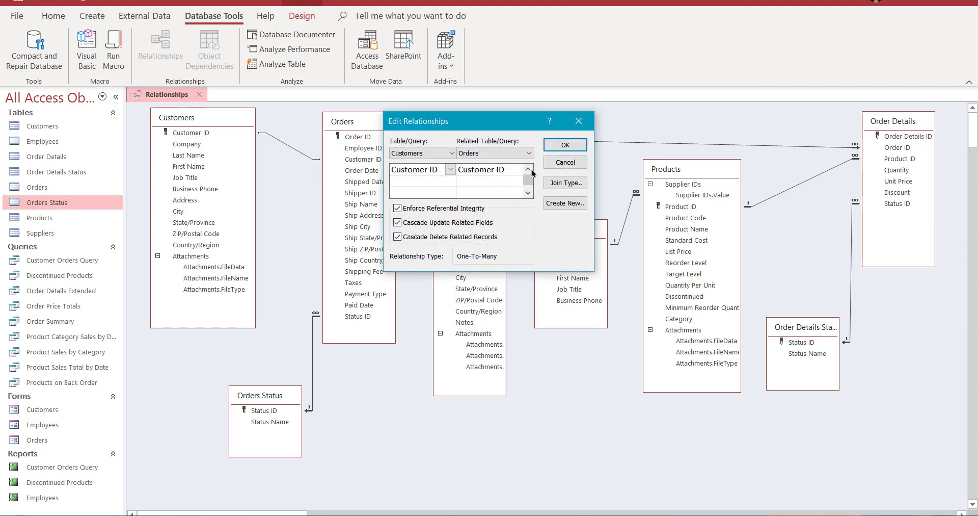
pyautogui.click(558, 146)
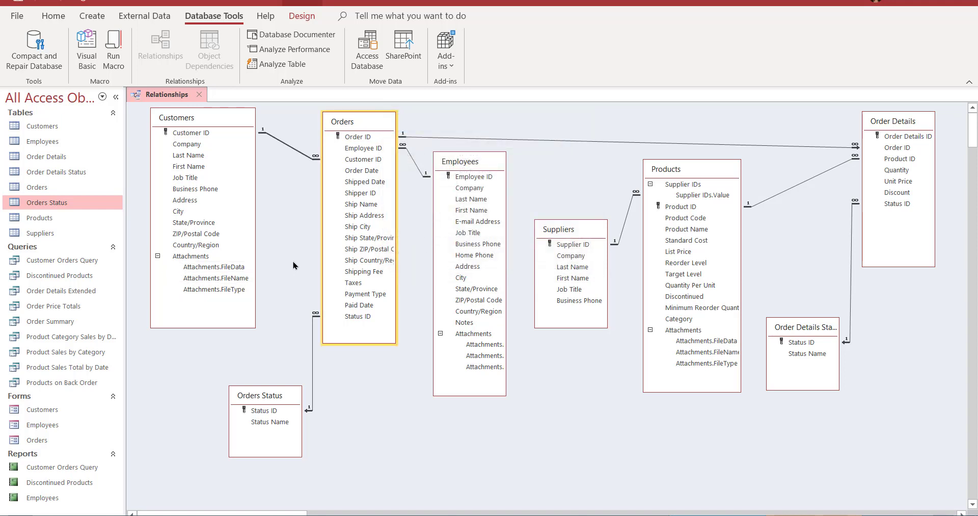
# Remove the Customers–Orders relationship that enforces referential integrity.
pyautogui.rightClick(277, 140)
pyautogui.click(272, 137)
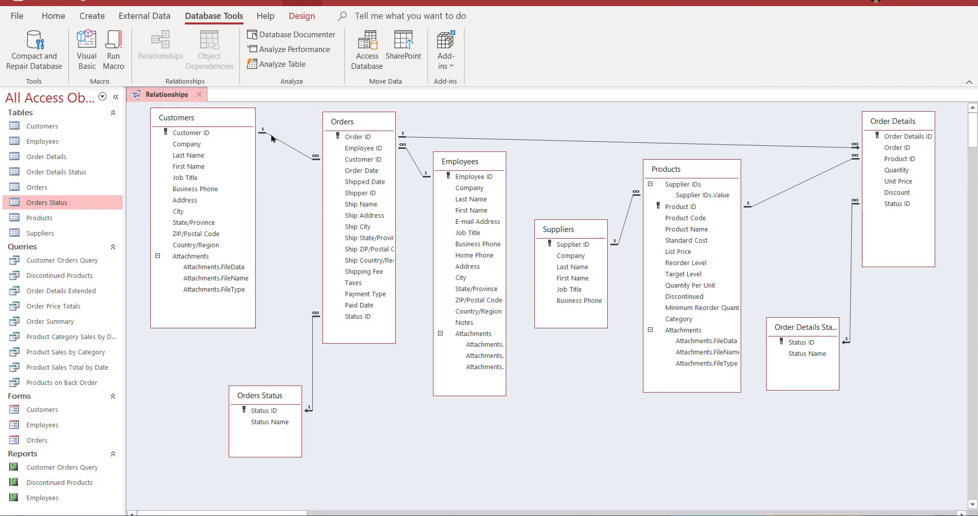
pyautogui.click(271, 140)
pyautogui.rightClick(271, 140)
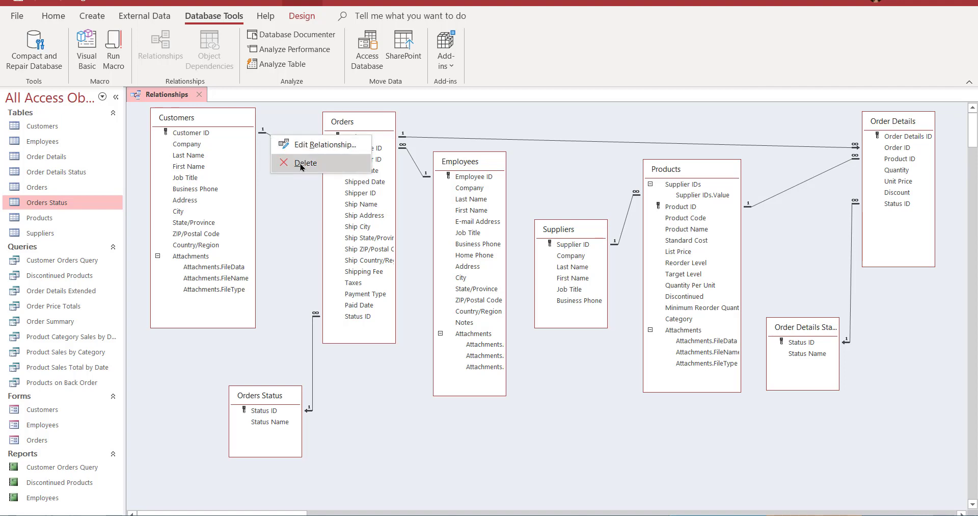
pyautogui.click(301, 167)
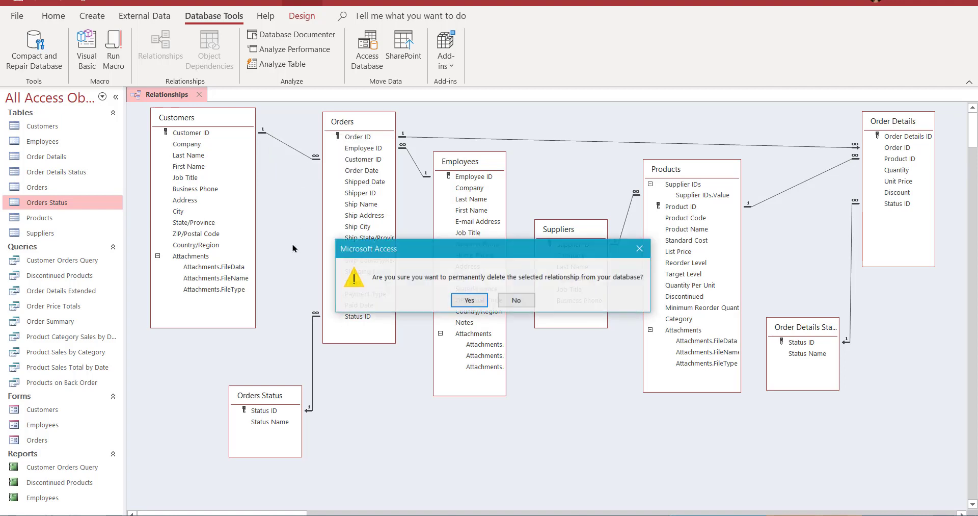
pyautogui.click(469, 300)
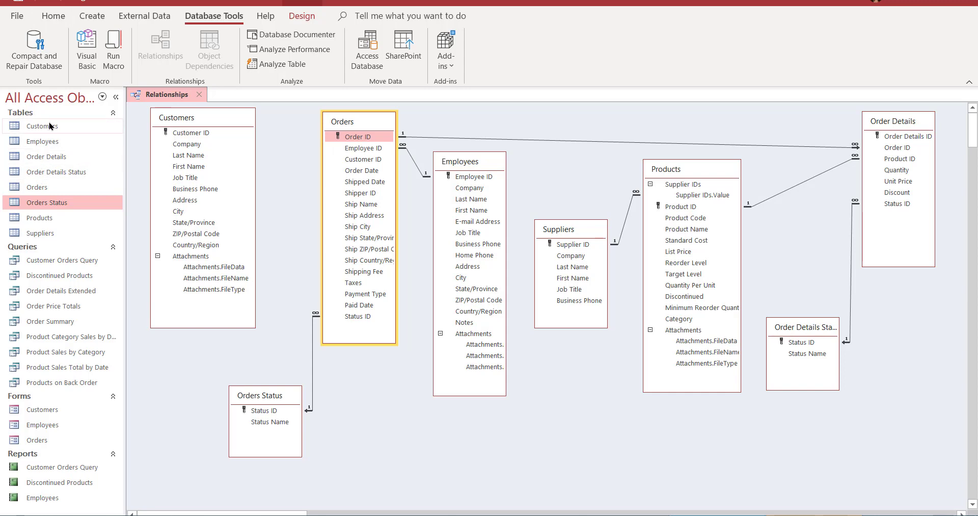
# Check the IDs in the Customers table, and change the first order's Customer value in Orders to an ID missing from Customers.
pyautogui.doubleClick(41, 126)
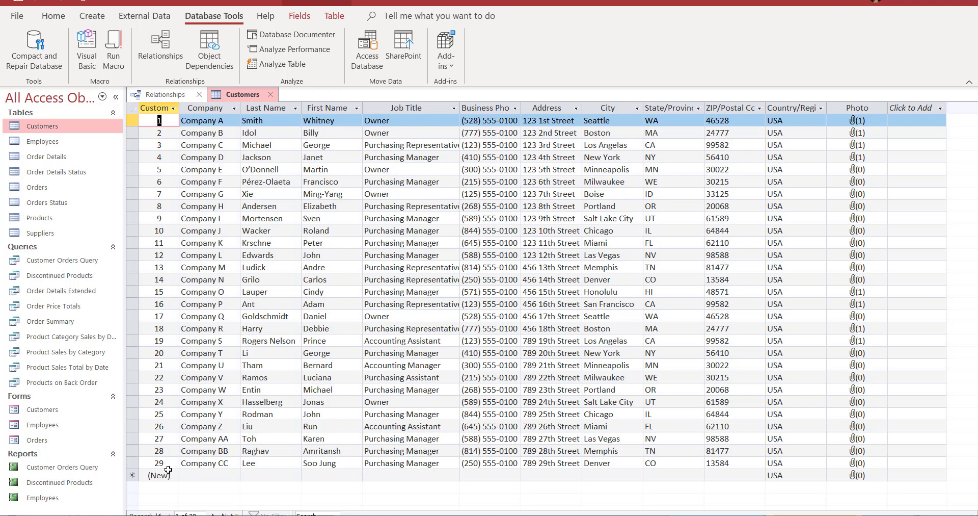
pyautogui.click(273, 96)
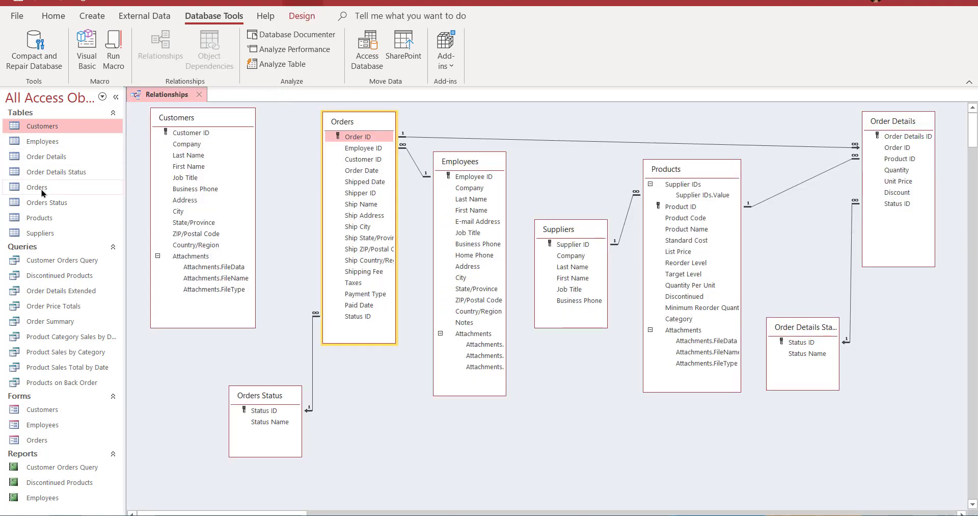
pyautogui.doubleClick(42, 190)
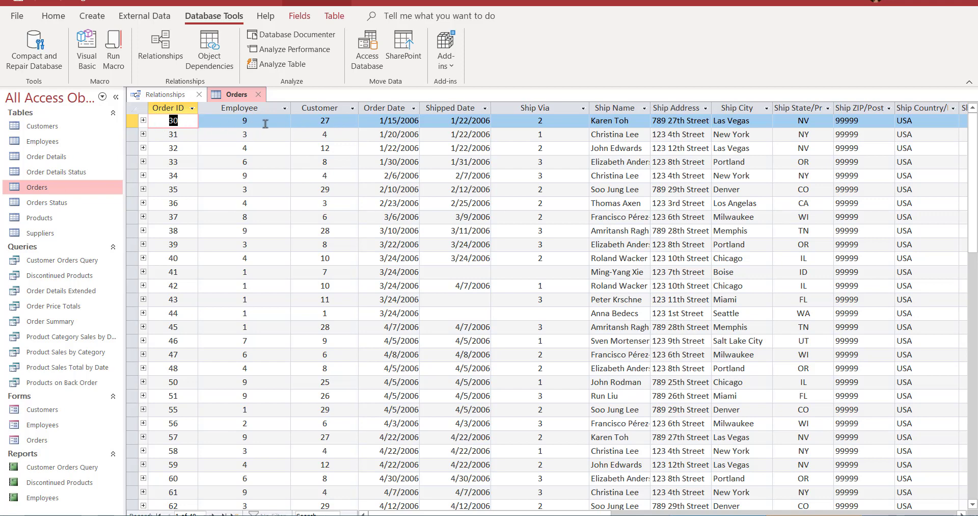
pyautogui.click(335, 121)
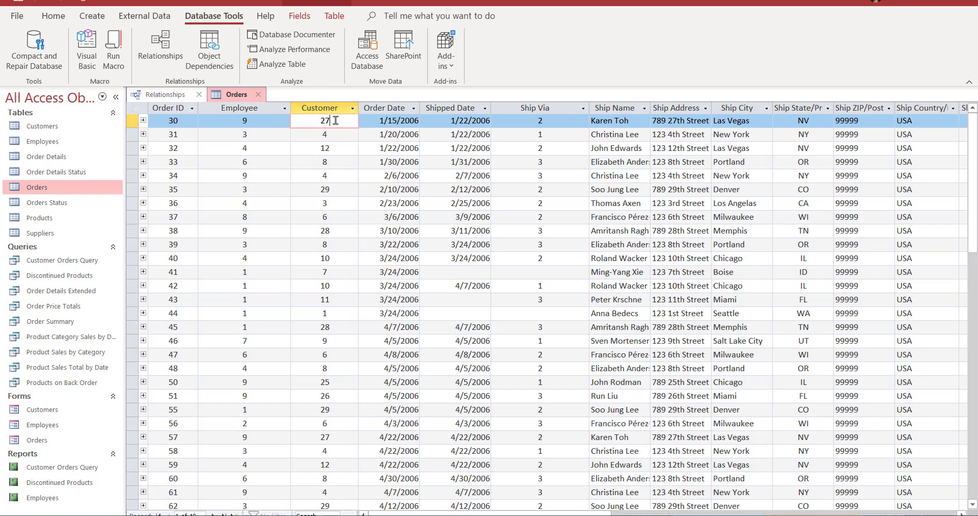
pyautogui.doubleClick(319, 121)
pyautogui.write('50')
pyautogui.press('Tab')
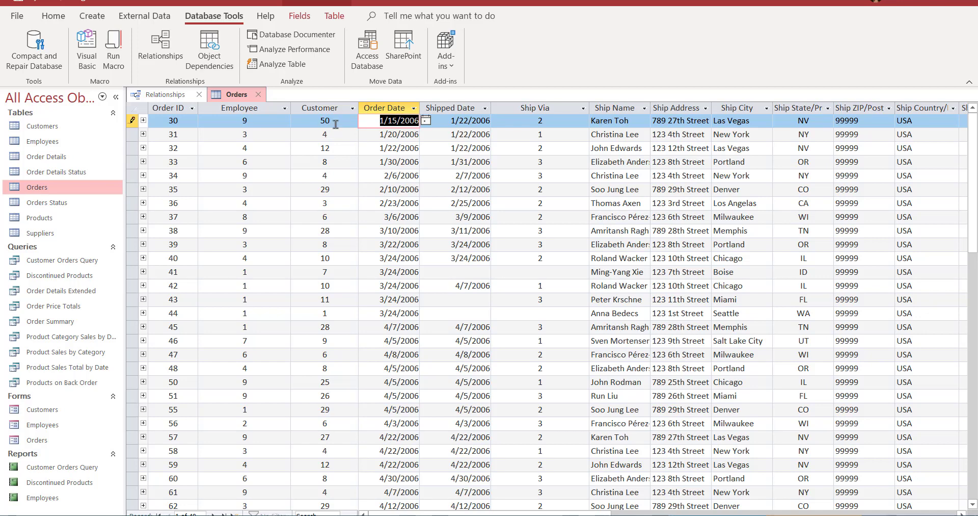
pyautogui.click(257, 96)
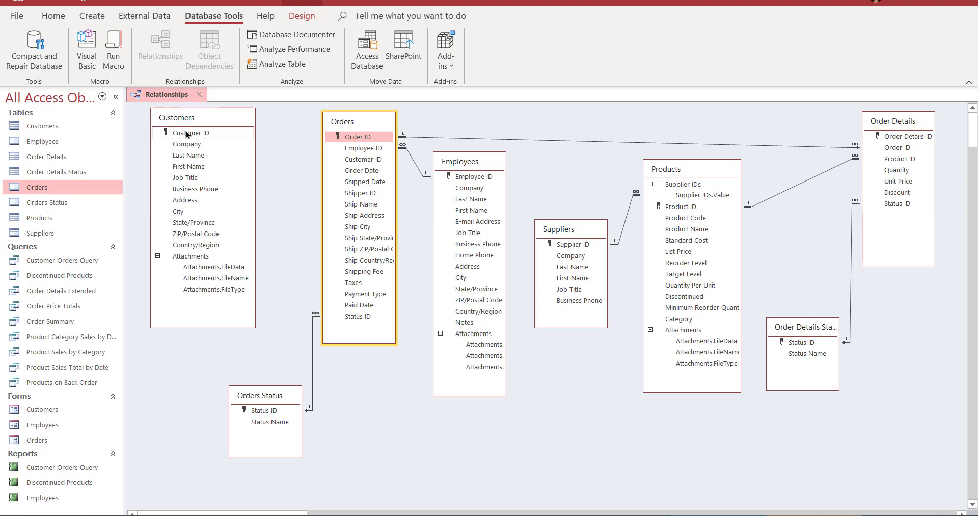
# Try to relate Customer ID in Customers to Customer ID in Orders with referential integrity and both cascade options.
pyautogui.moveTo(187, 134); pyautogui.dragTo(360, 163)
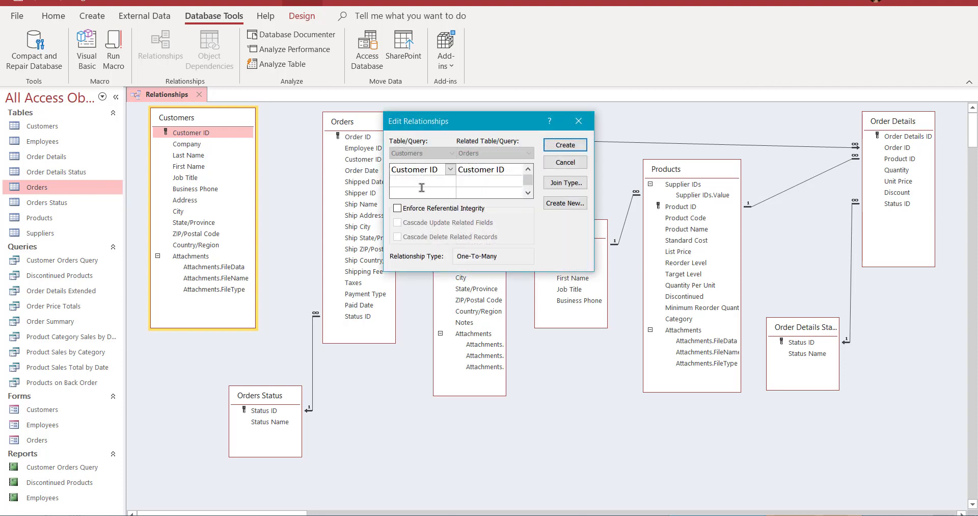
pyautogui.click(431, 209)
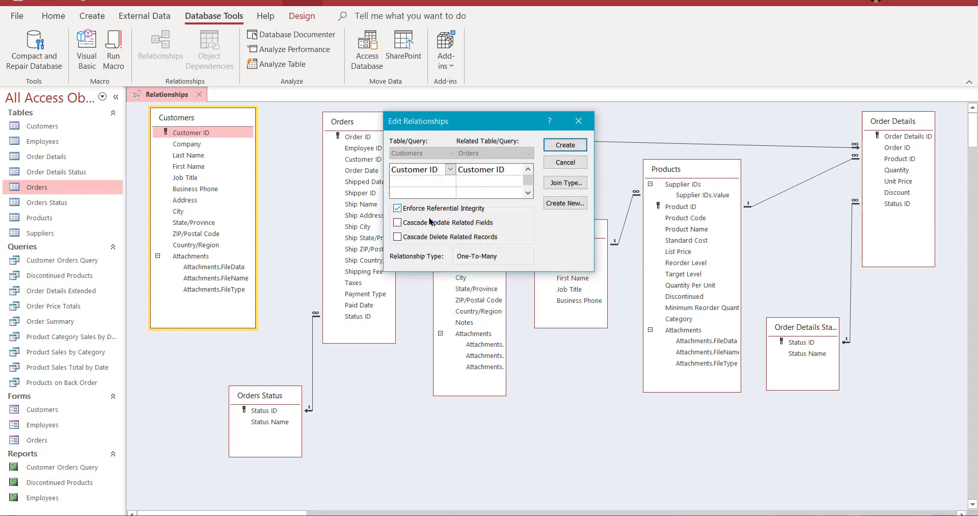
pyautogui.click(433, 223)
pyautogui.click(432, 237)
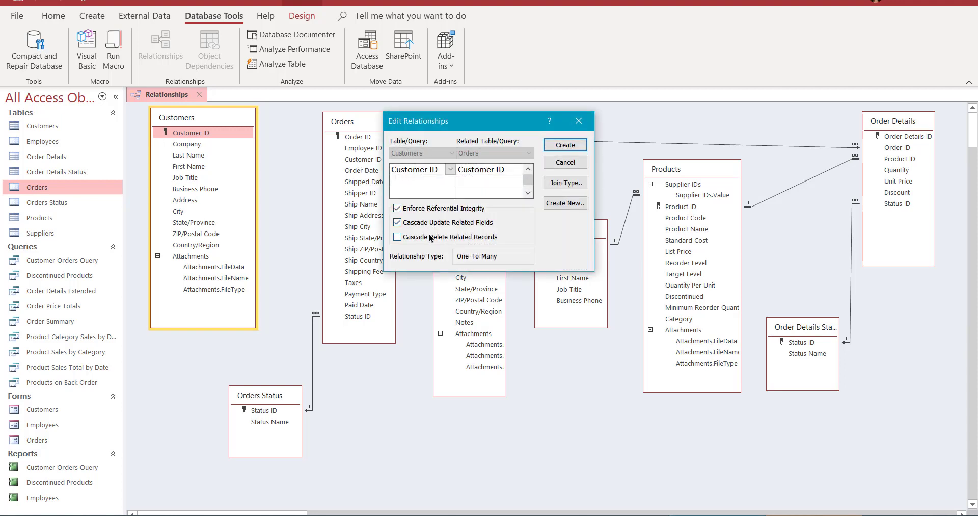
pyautogui.click(564, 147)
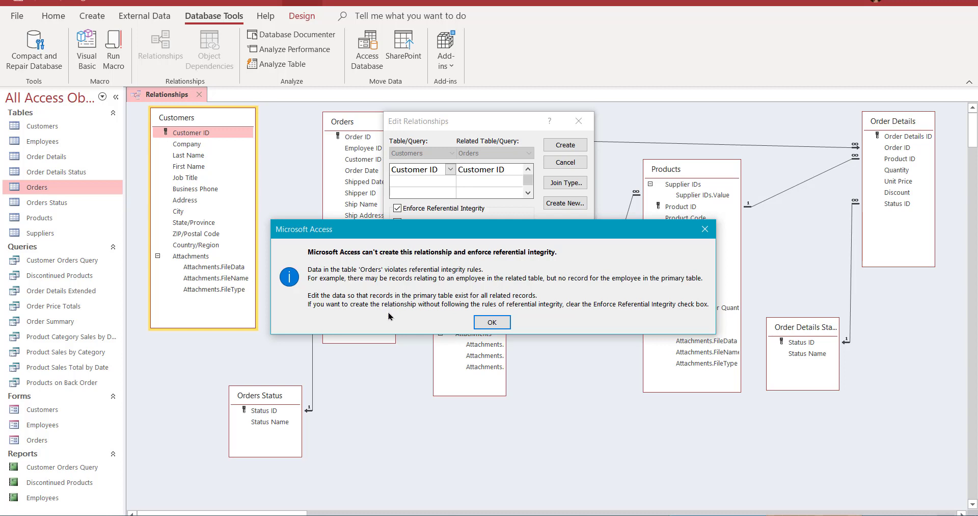
pyautogui.click(493, 322)
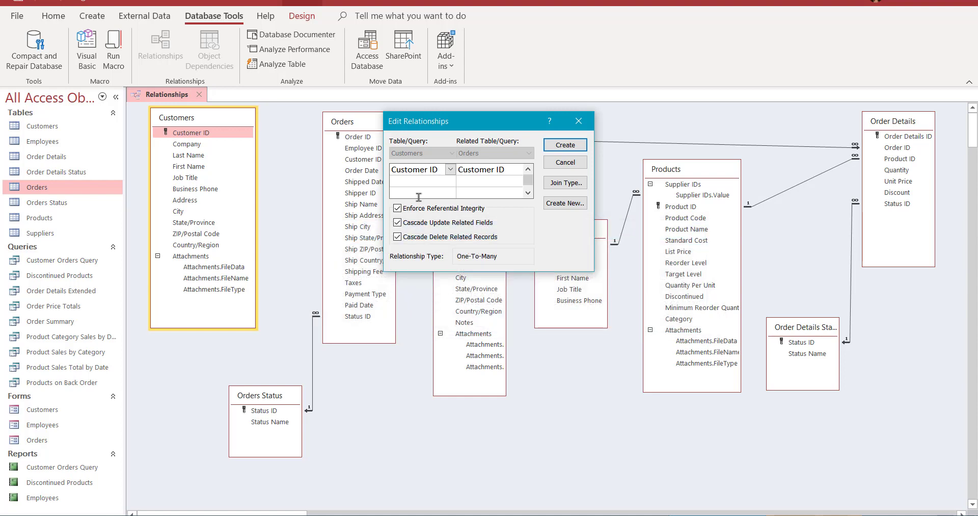
# Create the Customer ID relationship without referential integrity, and delete it again.
pyautogui.click(398, 209)
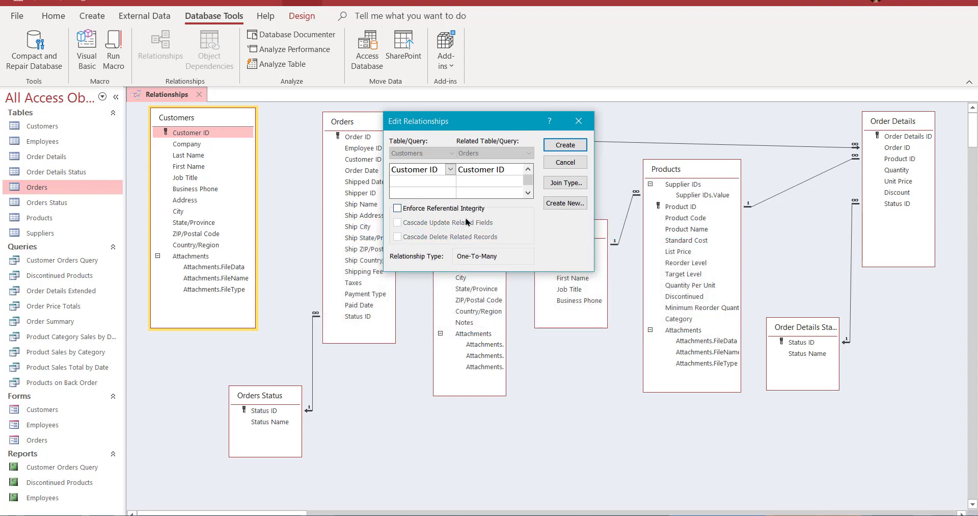
pyautogui.click(561, 147)
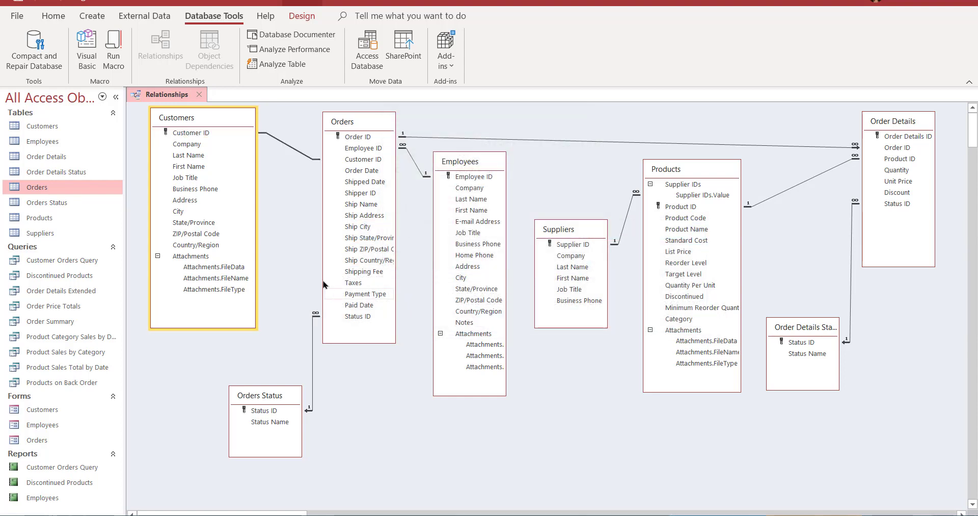
pyautogui.rightClick(283, 146)
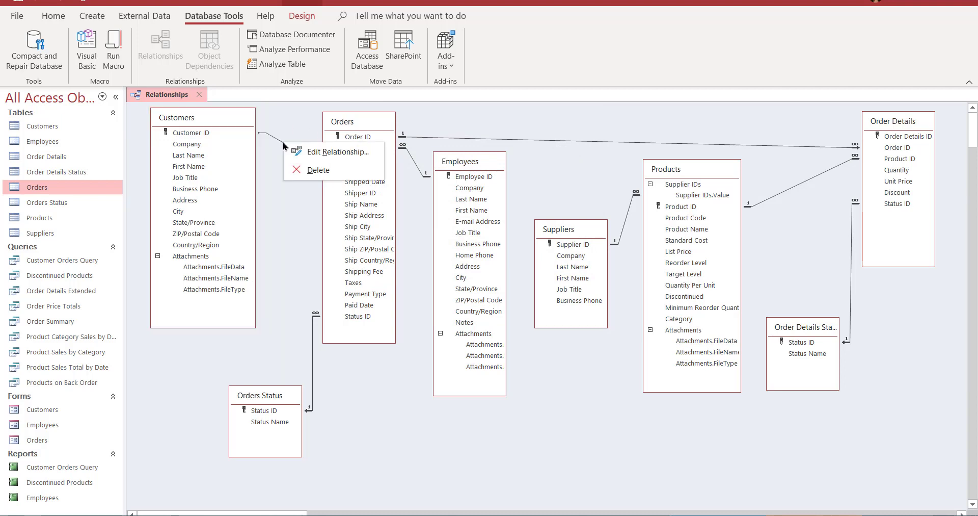
pyautogui.click(312, 169)
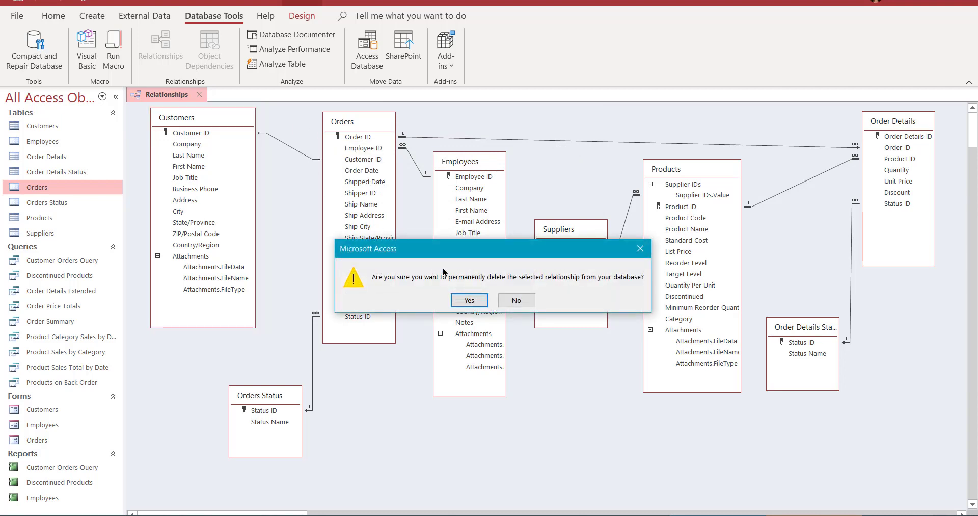
pyautogui.click(470, 301)
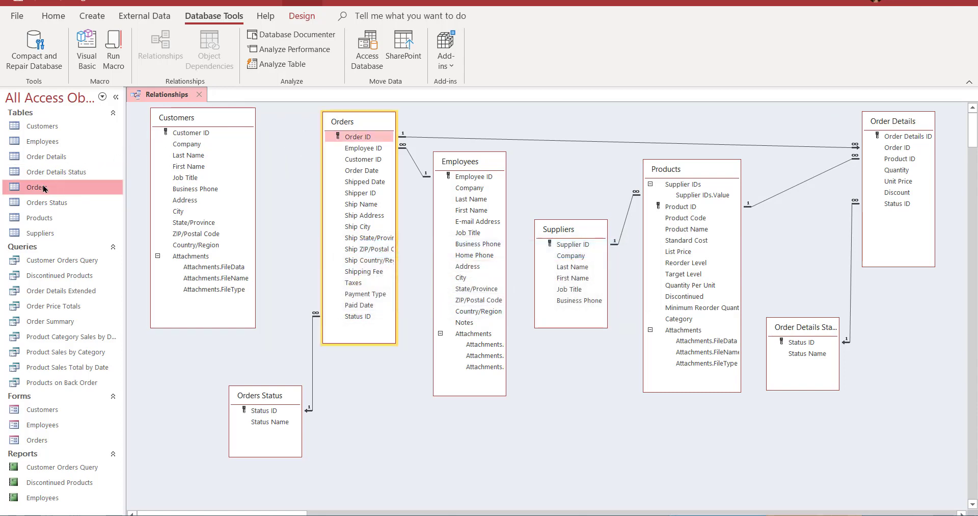
# Compare the customer IDs in the Customers table with the first order's Customer value in the Orders table.
pyautogui.doubleClick(43, 125)
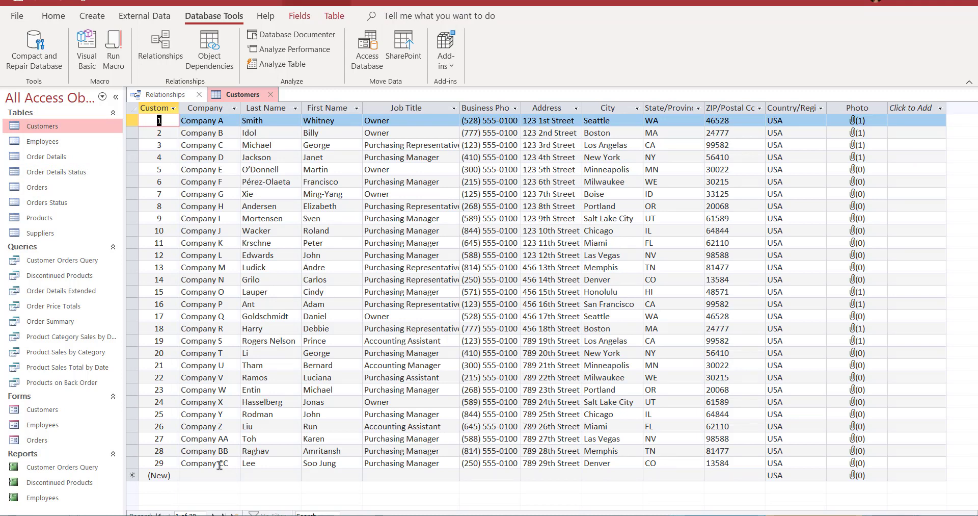
pyautogui.doubleClick(36, 187)
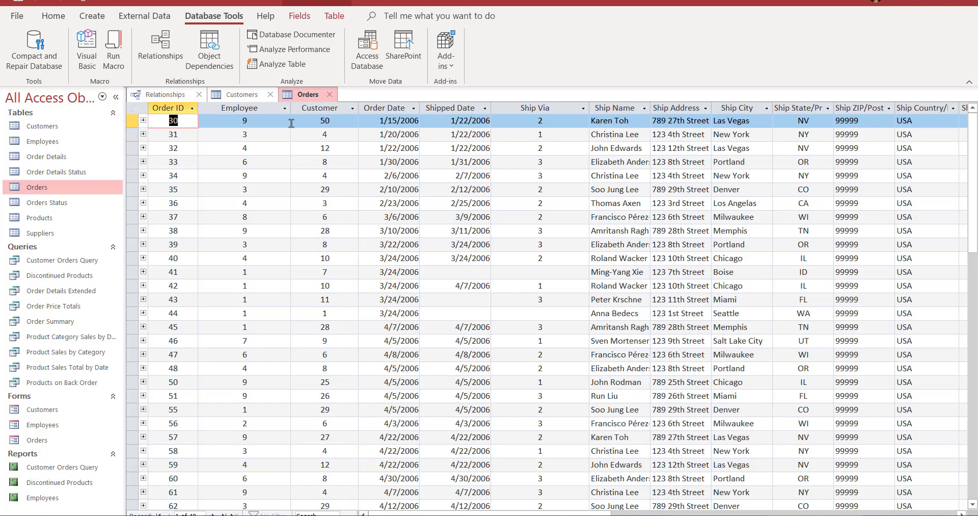
pyautogui.click(246, 98)
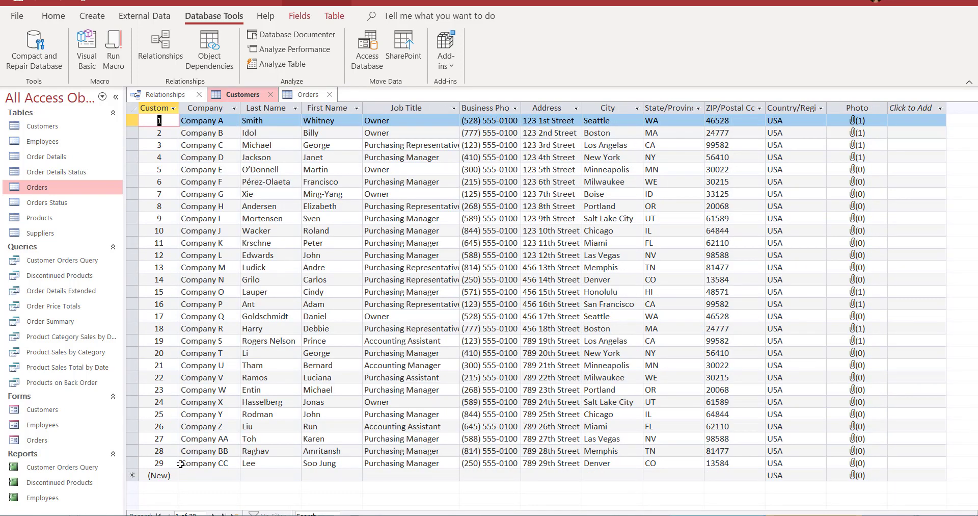
# Change the first order's Customer value in Orders to the matching customer's existing ID from Customers, and close both tables.
pyautogui.click(307, 97)
pyautogui.moveTo(319, 121); pyautogui.dragTo(341, 124)
pyautogui.write('27')
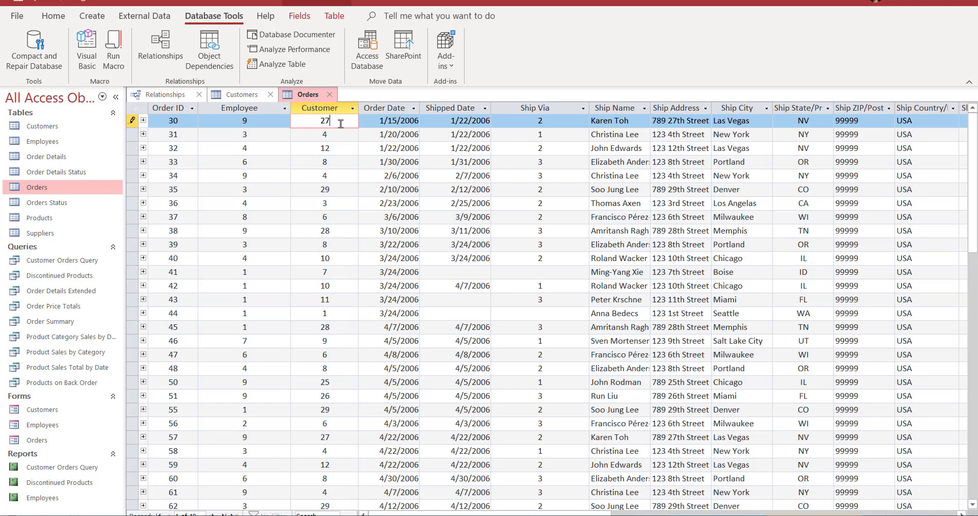
pyautogui.click(348, 137)
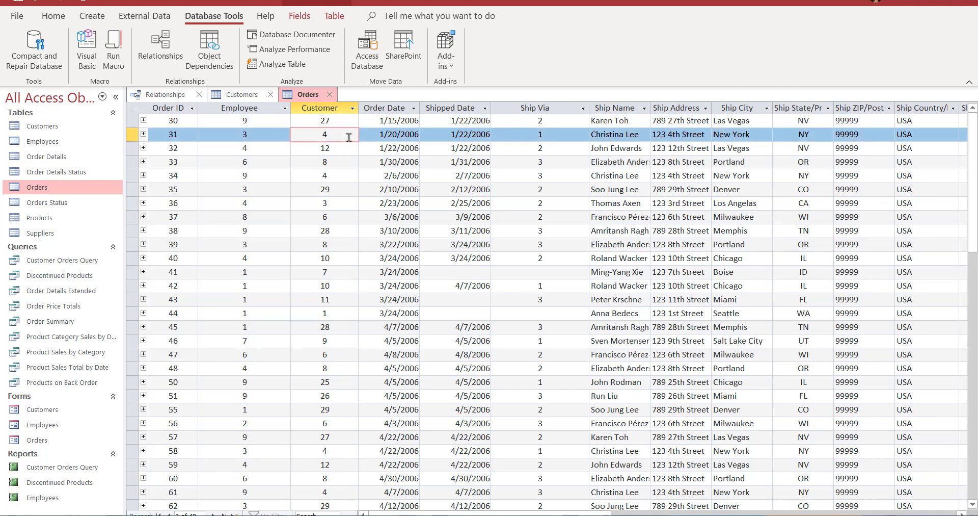
pyautogui.click(330, 94)
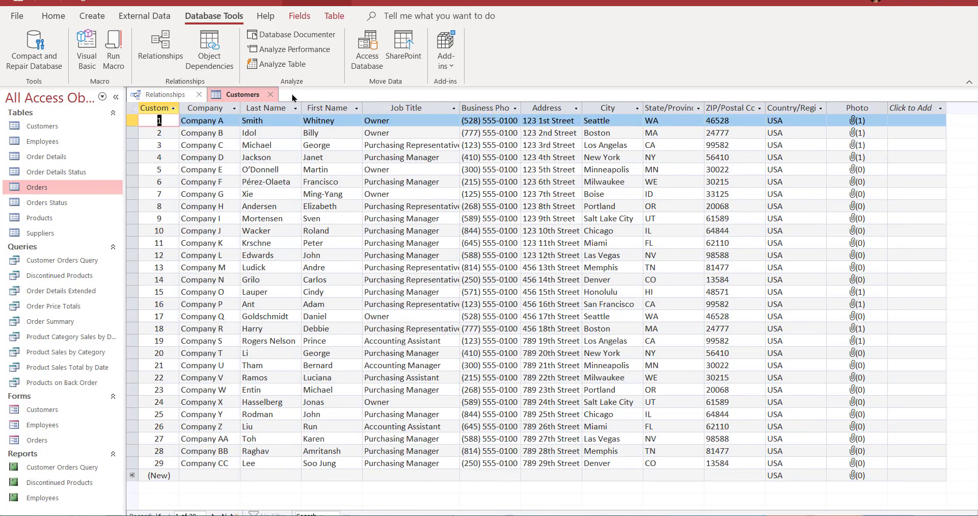
pyautogui.click(274, 95)
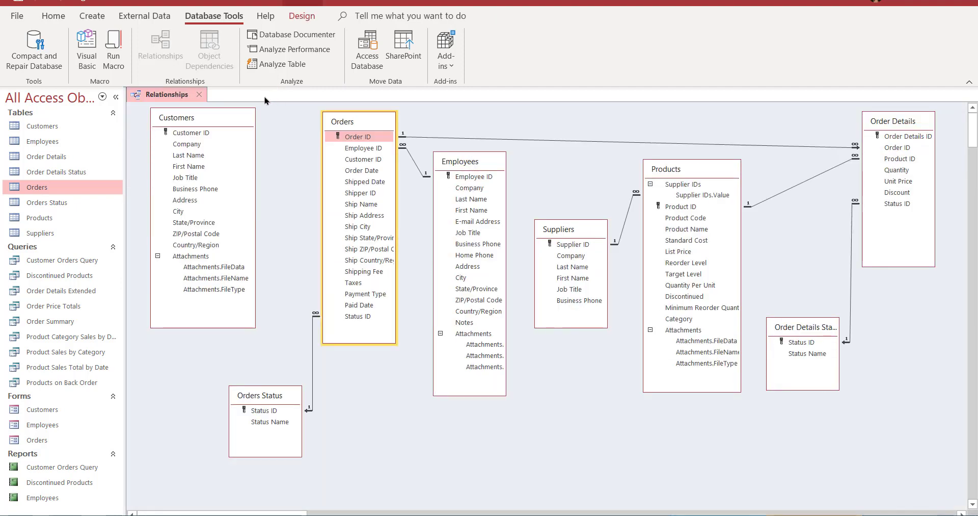
# Relate Customer ID in Customers to Customer ID in Orders, enforcing referential integrity with cascade update and cascade delete.
pyautogui.moveTo(198, 133); pyautogui.dragTo(349, 159)
pyautogui.click(397, 208)
pyautogui.click(397, 222)
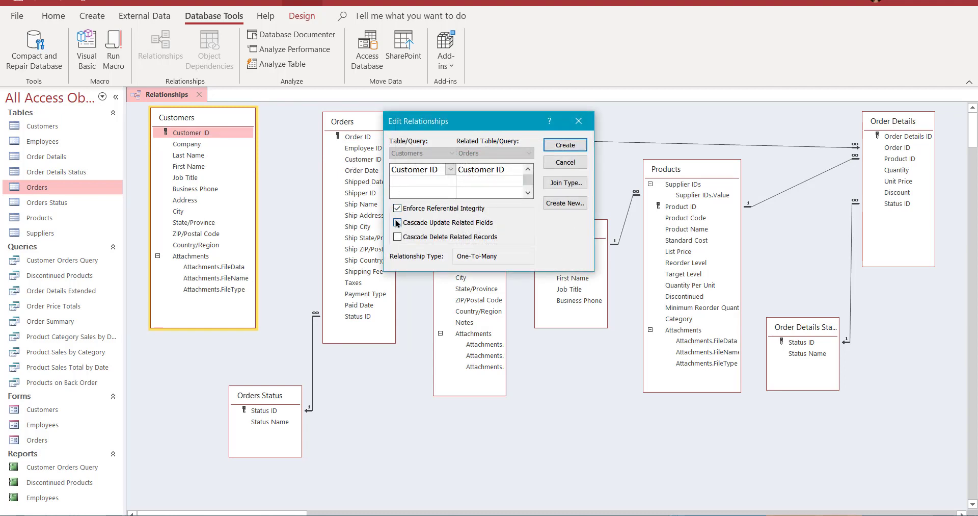
pyautogui.click(397, 237)
pyautogui.click(566, 145)
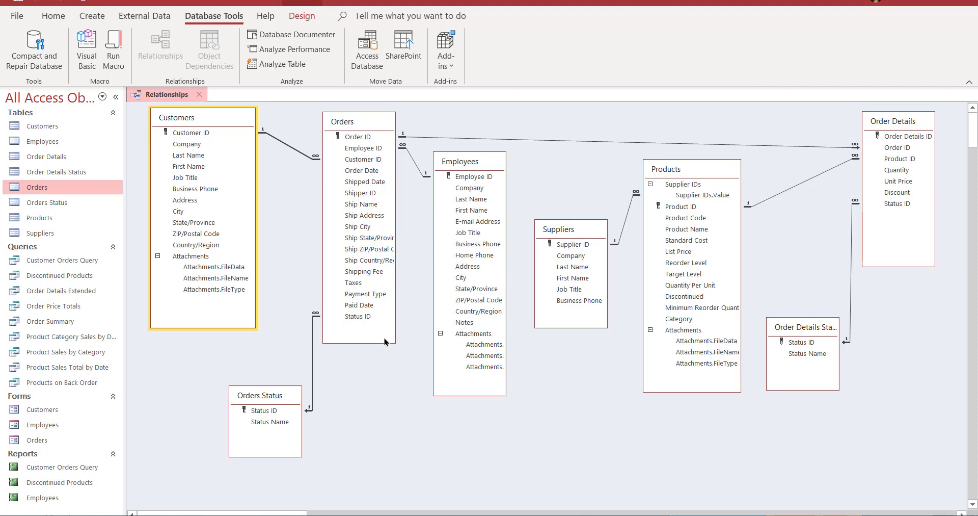